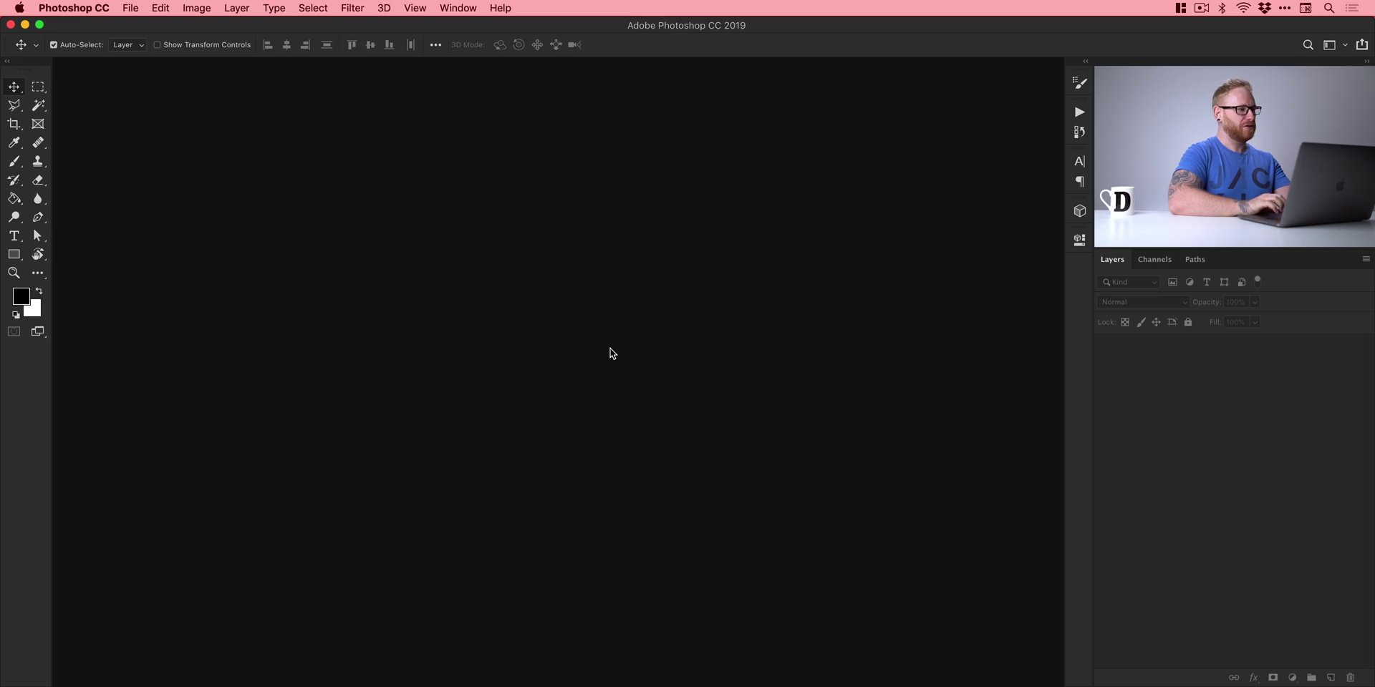
Create a white 2048 × 2048 px, 72 ppi document, saving the settings as preset 'Instagram'.
left_click(129, 8)
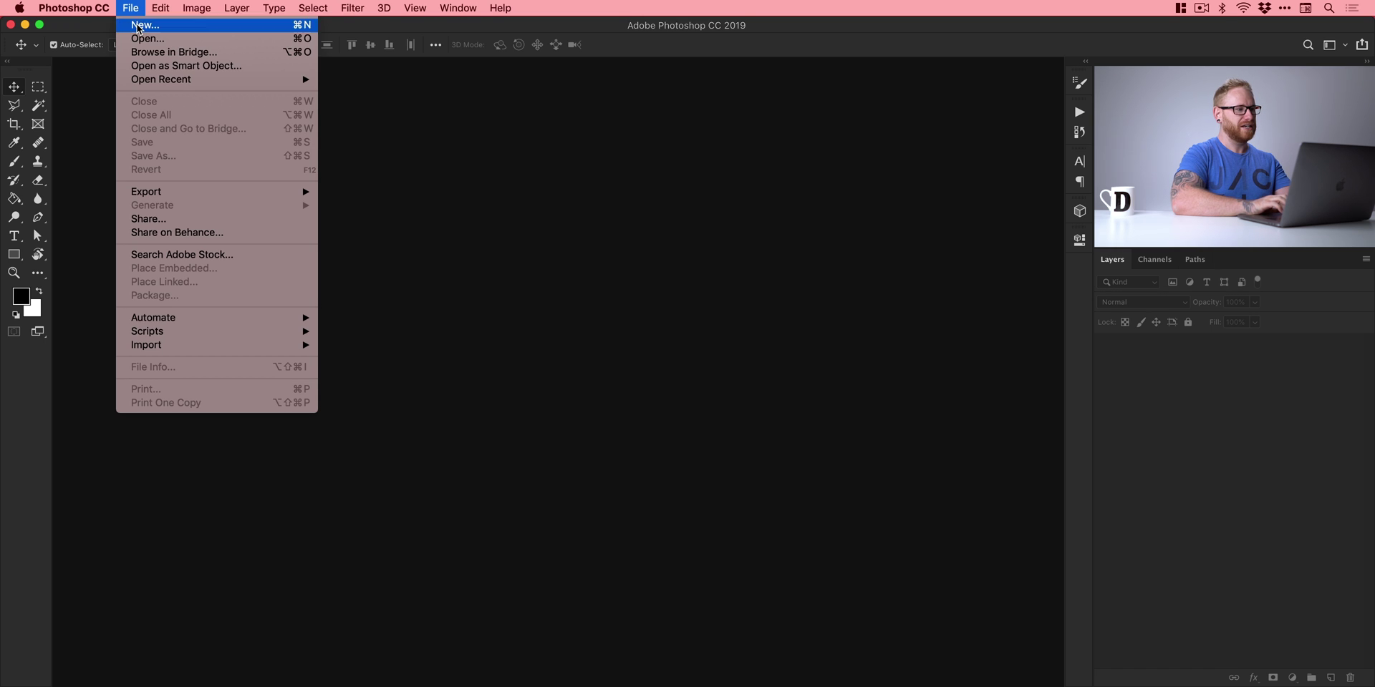
left_click(139, 27)
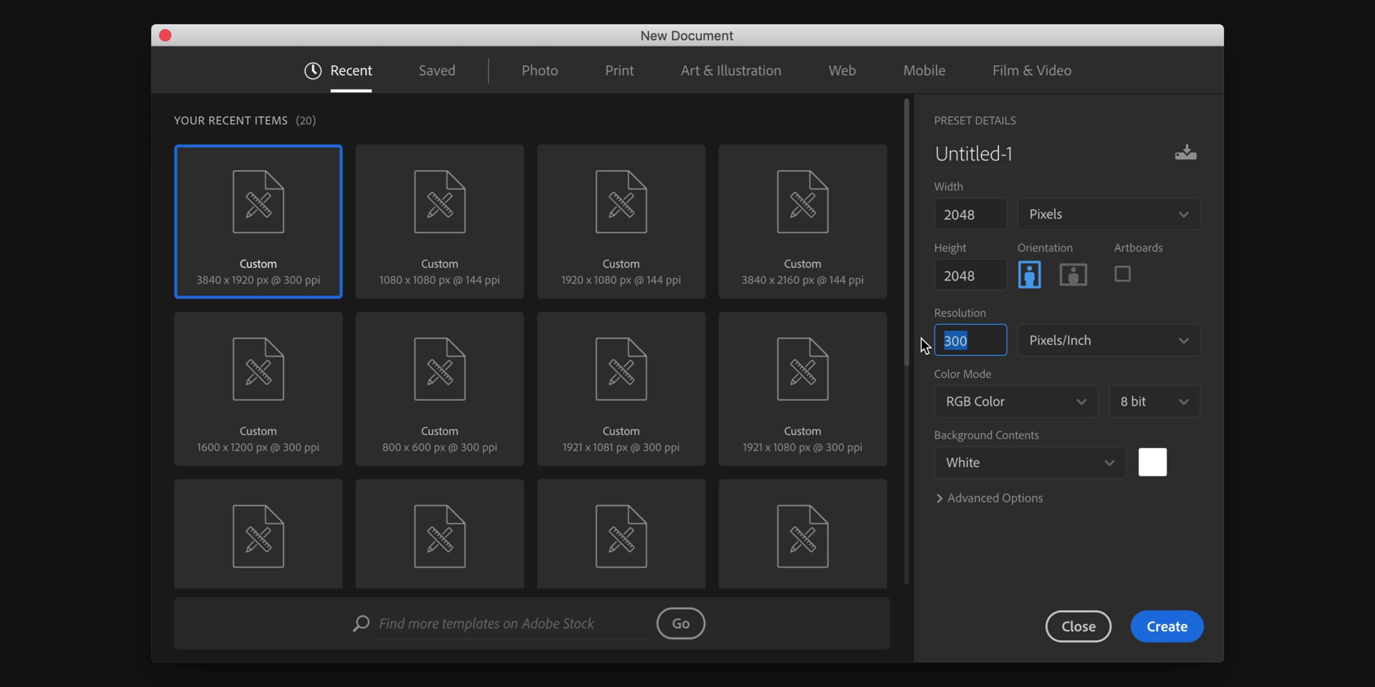
type("72")
left_click(1180, 163)
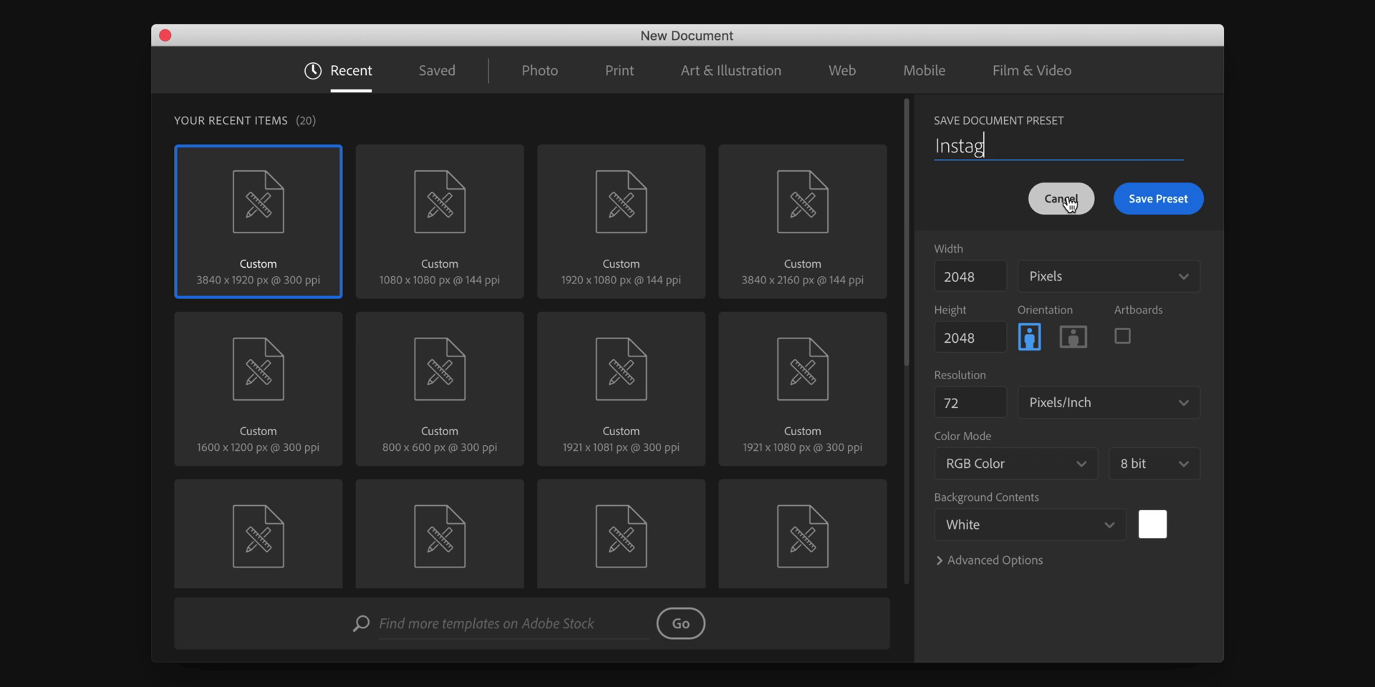
left_click(1176, 198)
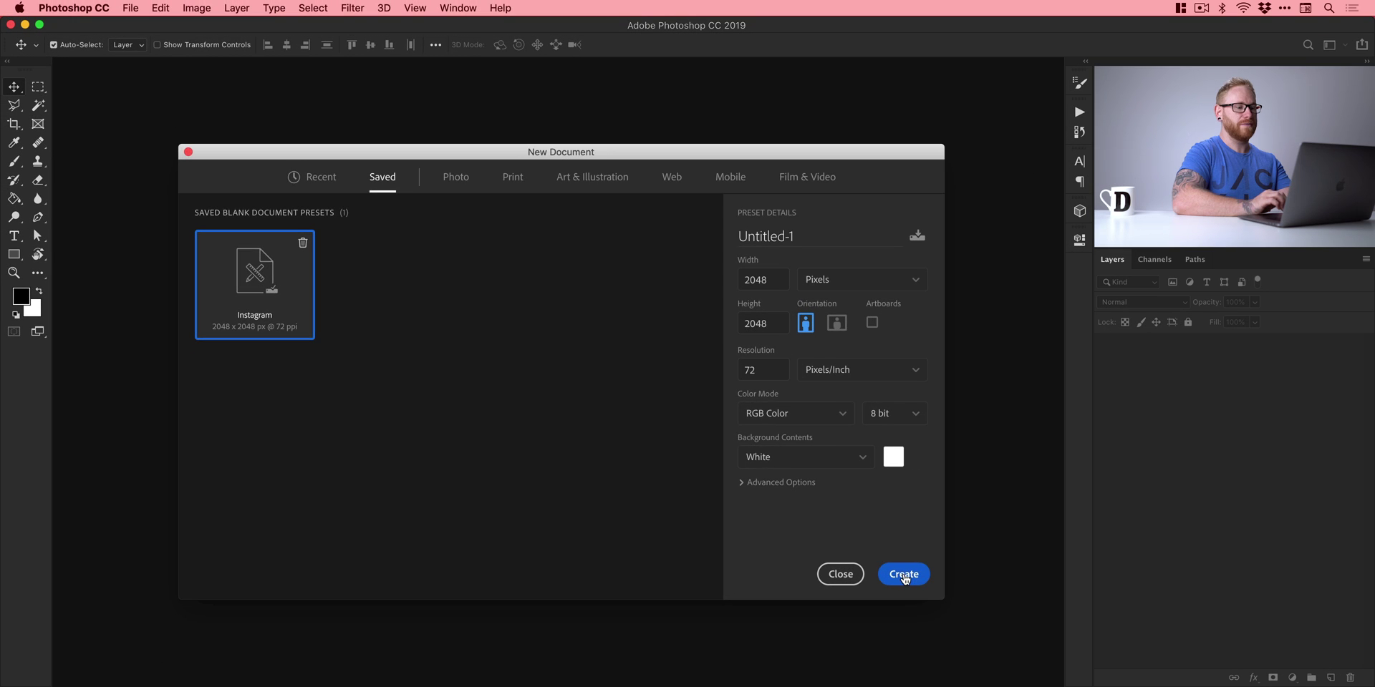
left_click(1167, 627)
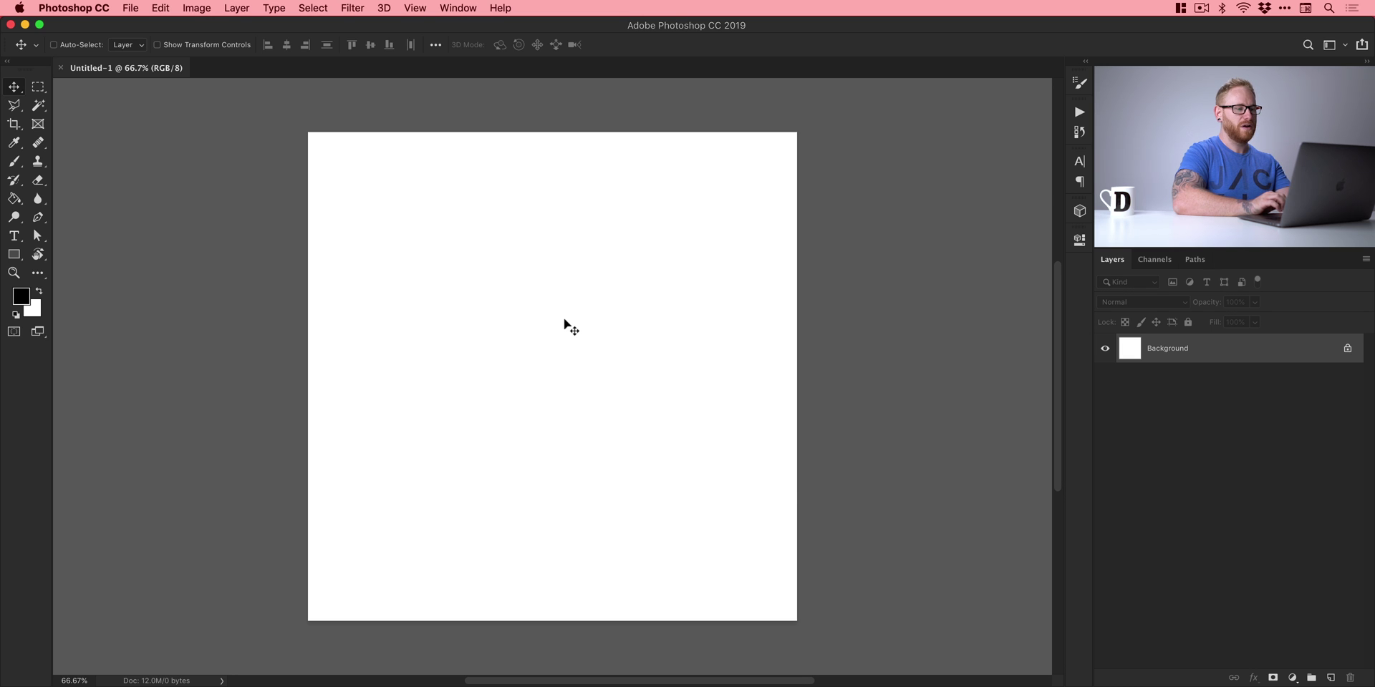
Open AdobeStock_78569532.jpeg in Photoshop and copy the entire image.
key("super+Tab")
key("super+Tab")
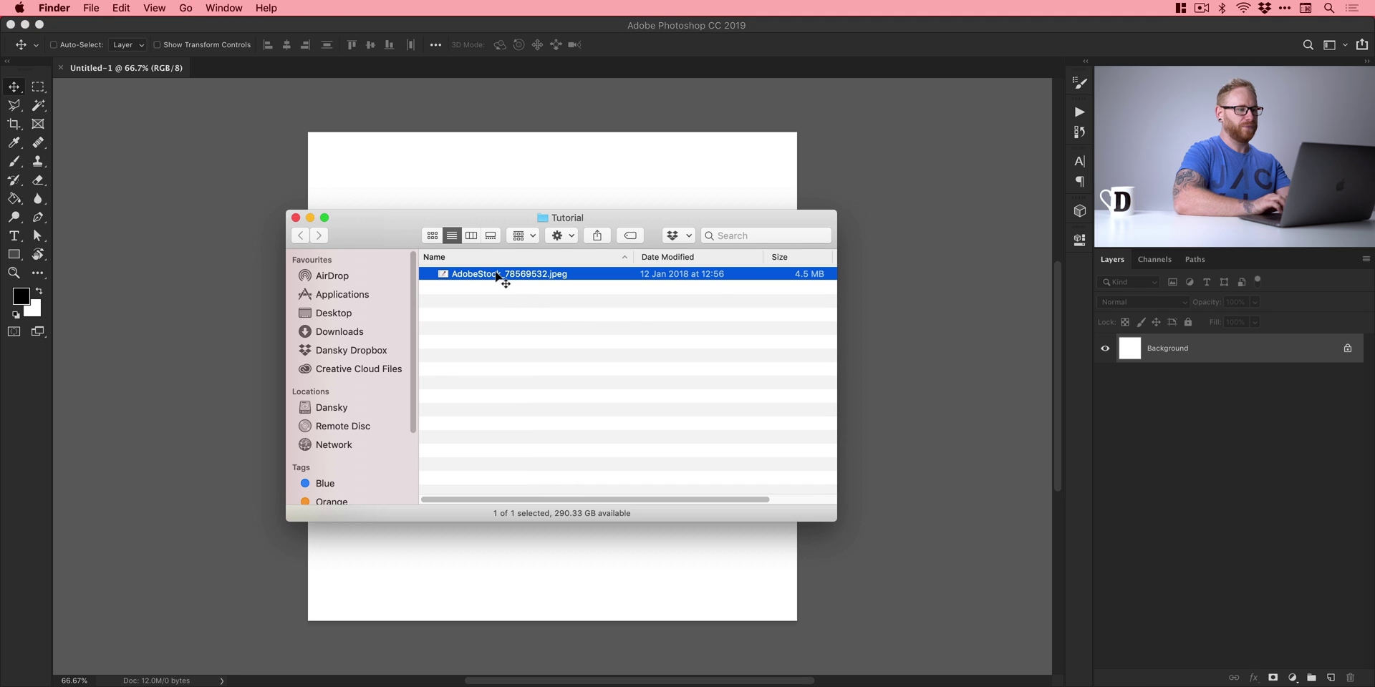
left_click_drag(499, 277, 645, 566)
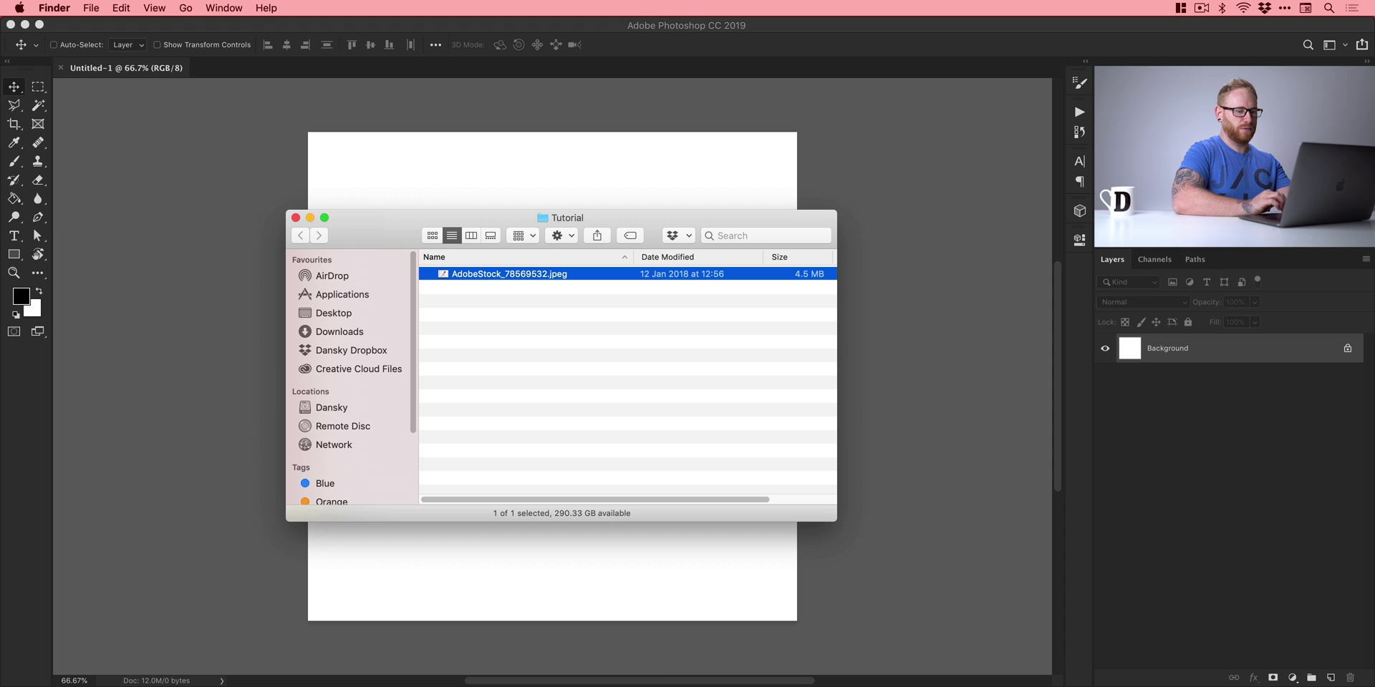
key("super+o")
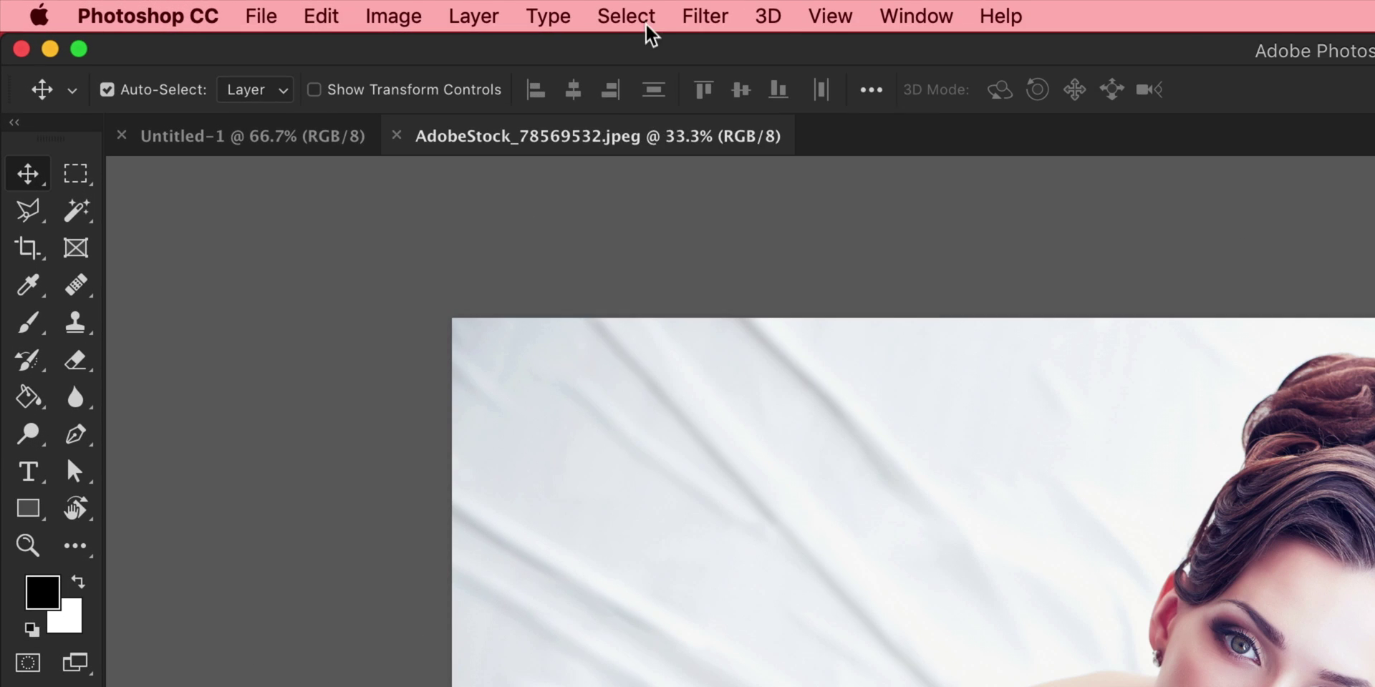
left_click(323, 10)
left_click(651, 49)
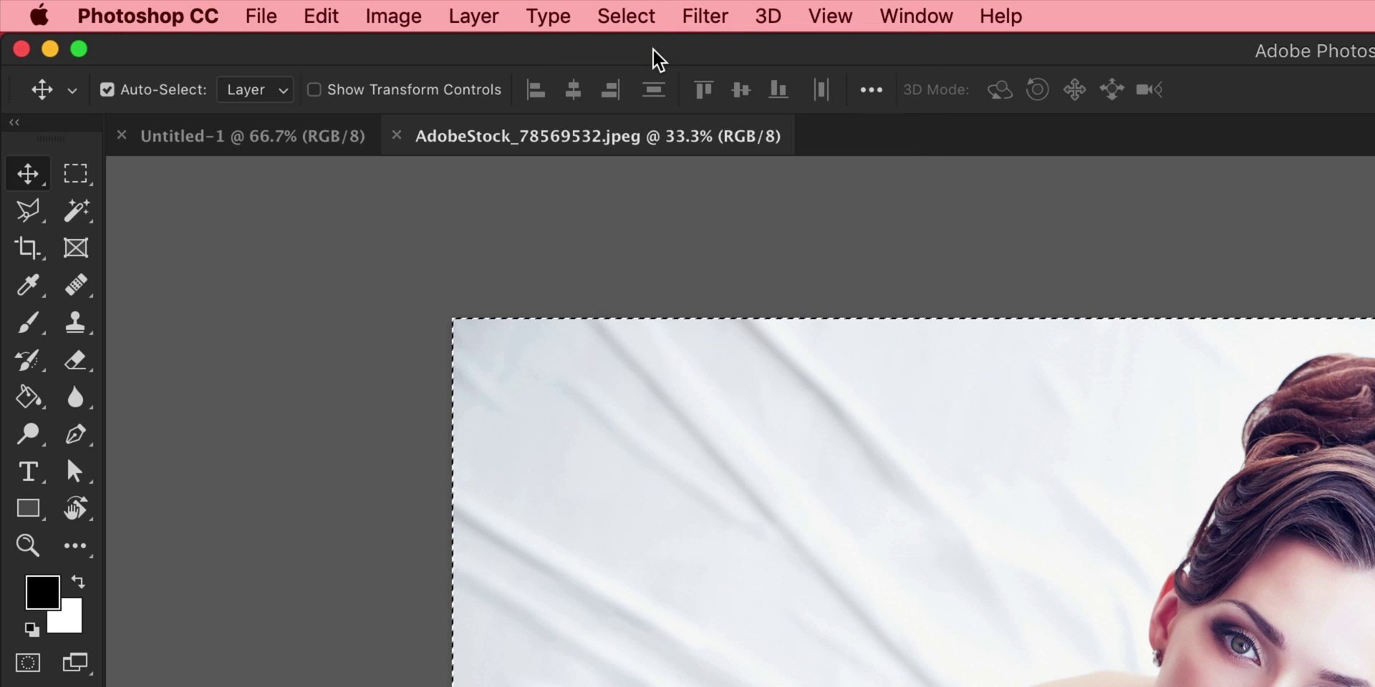
left_click(333, 13)
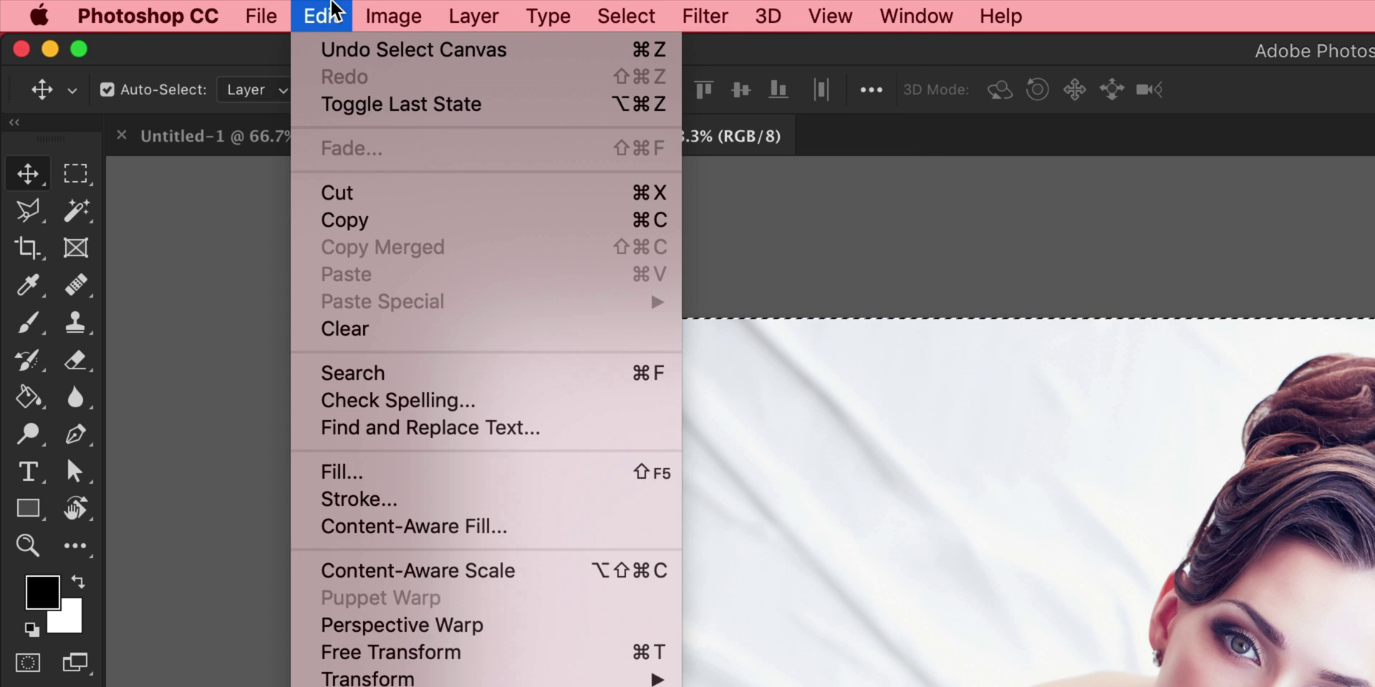
left_click(352, 222)
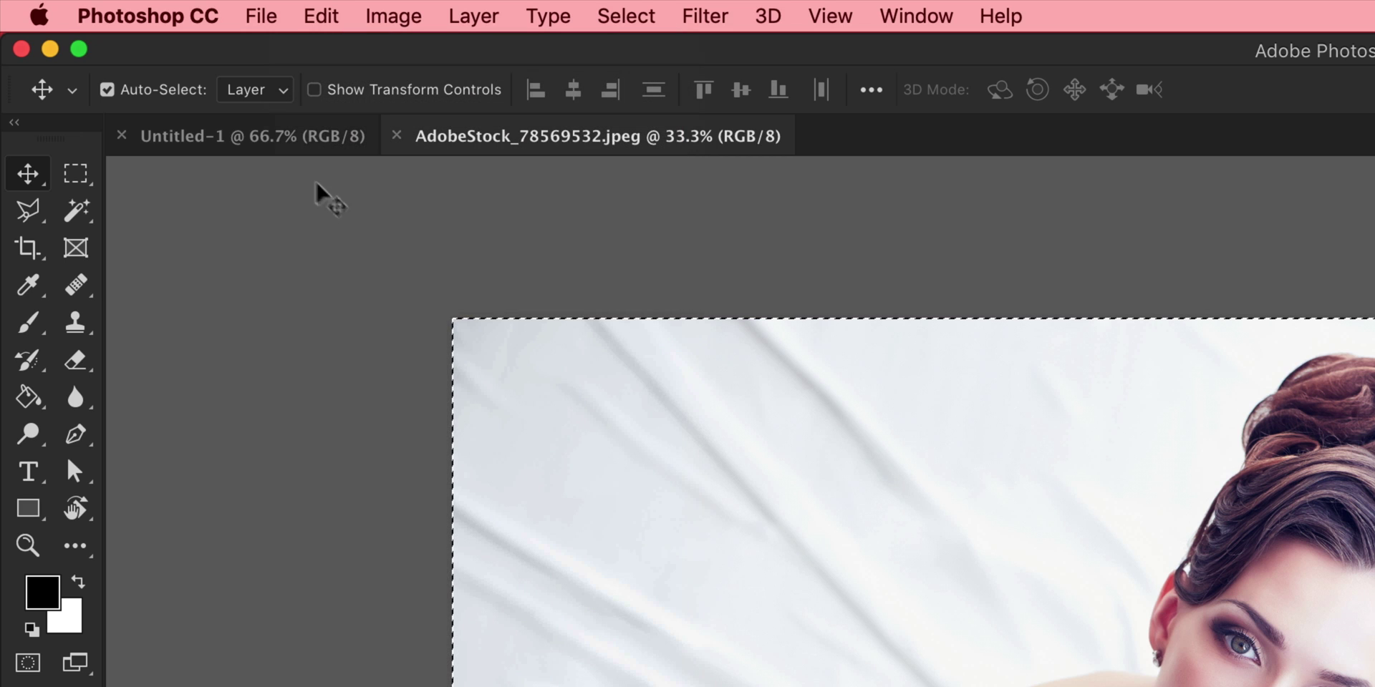
Paste the photo into the Untitled-1 square document as a new layer.
left_click(261, 136)
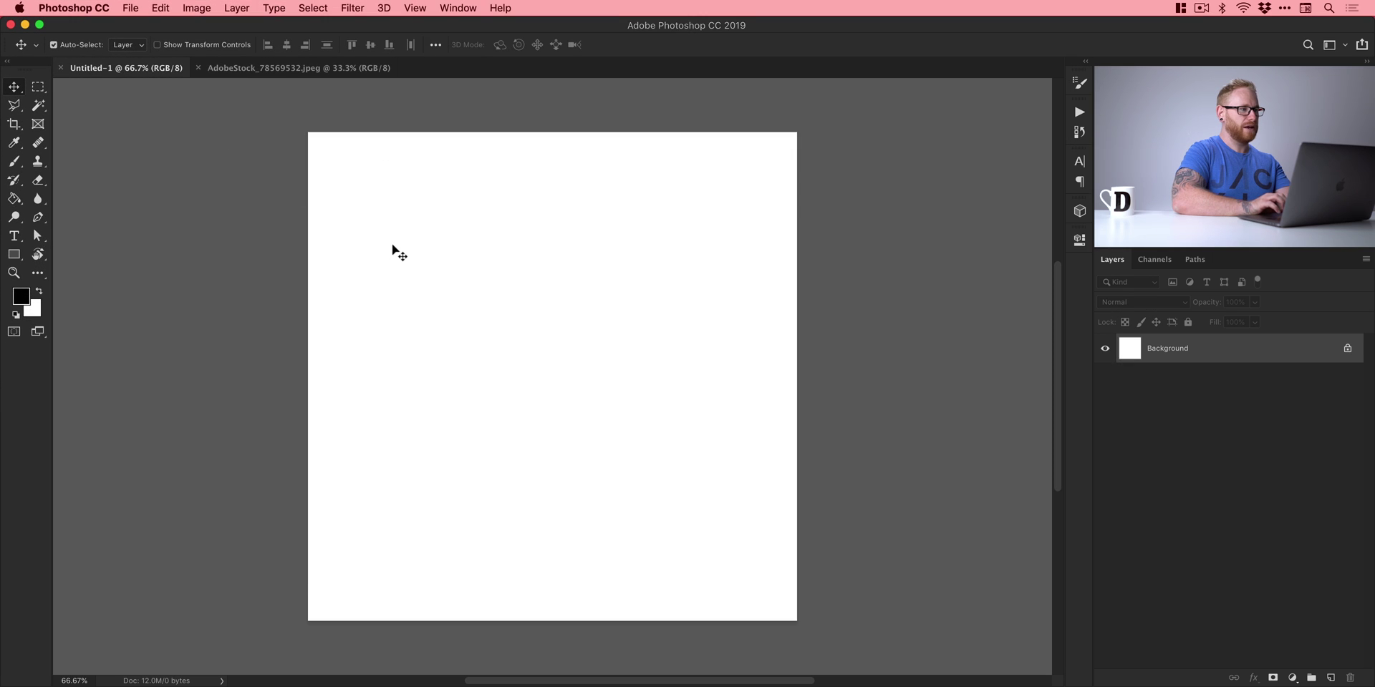
left_click(159, 7)
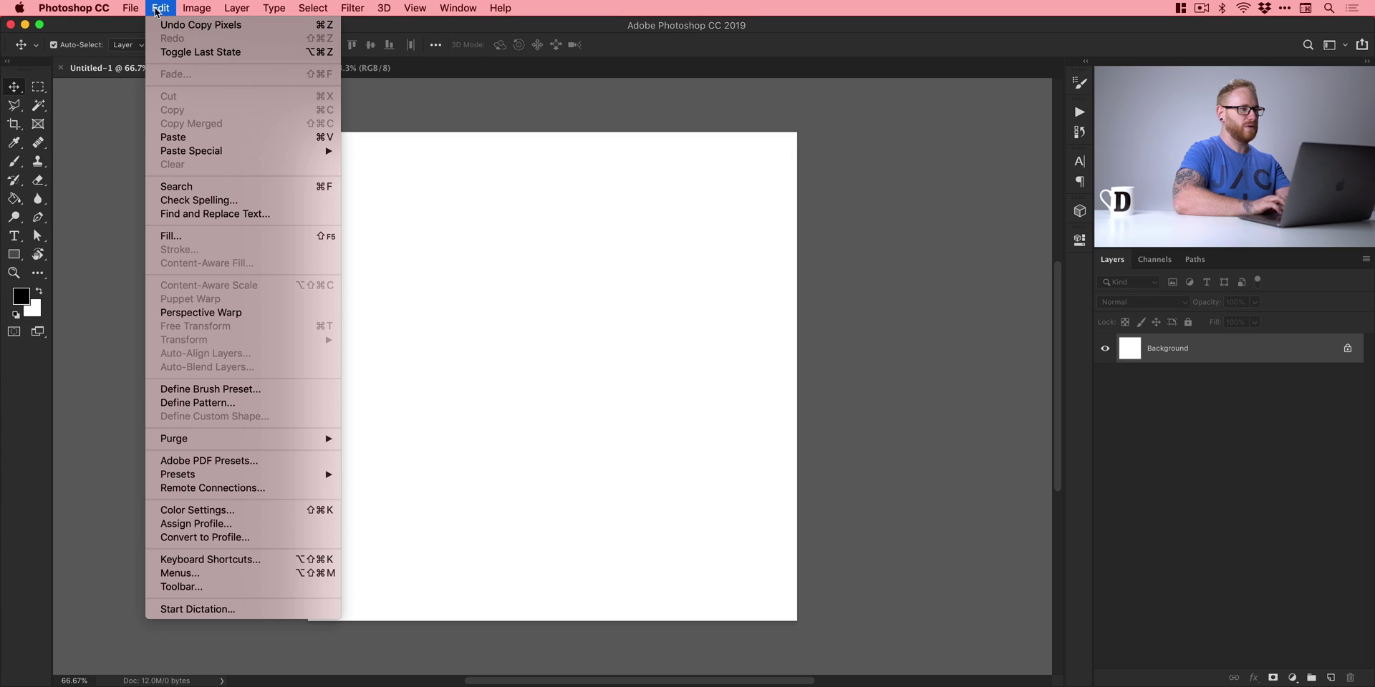
left_click(225, 138)
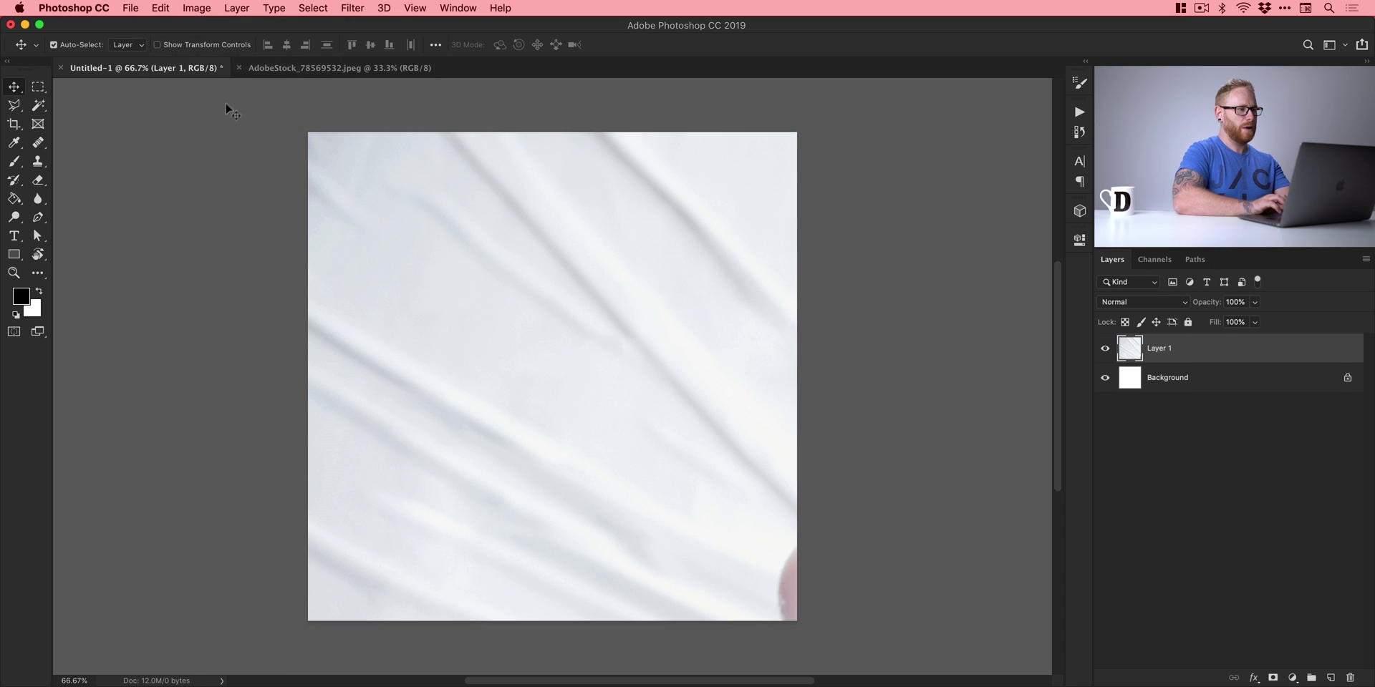
Close the jpeg document, convert Layer 1 to a smart object and rename it 'Photo'.
left_click(238, 68)
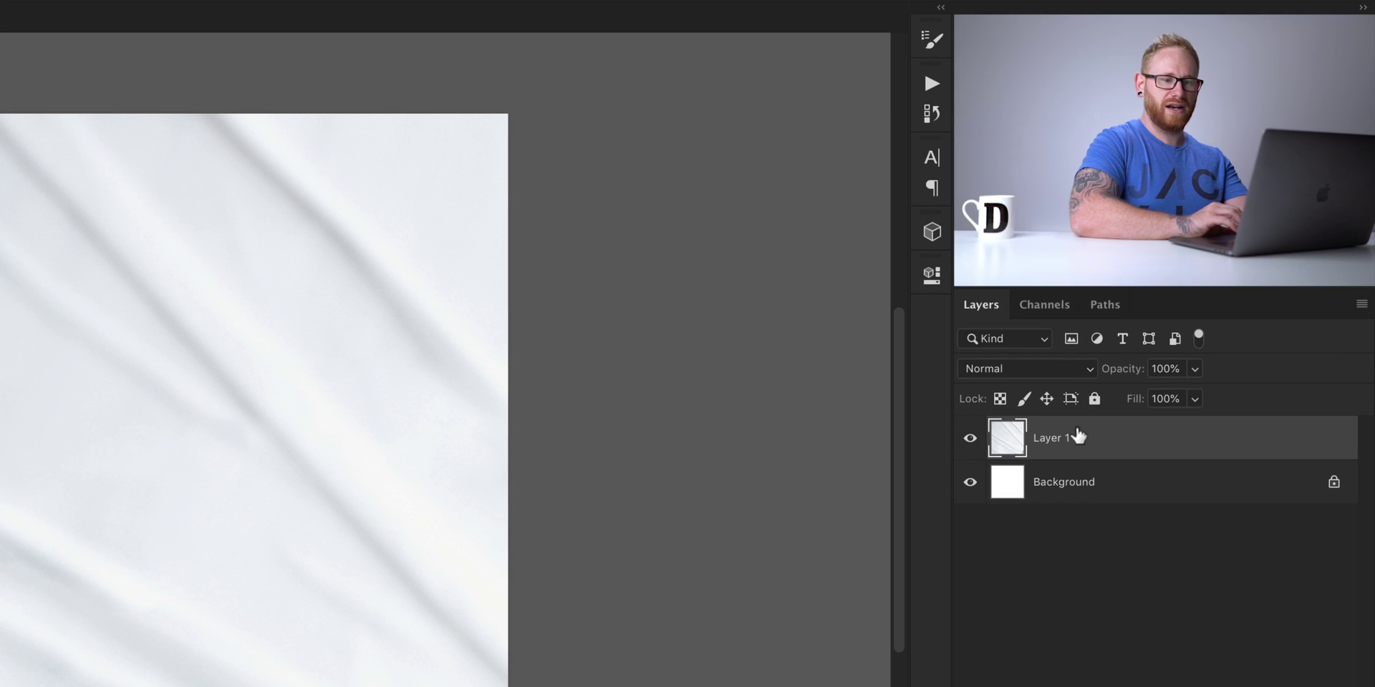
right_click(1078, 436)
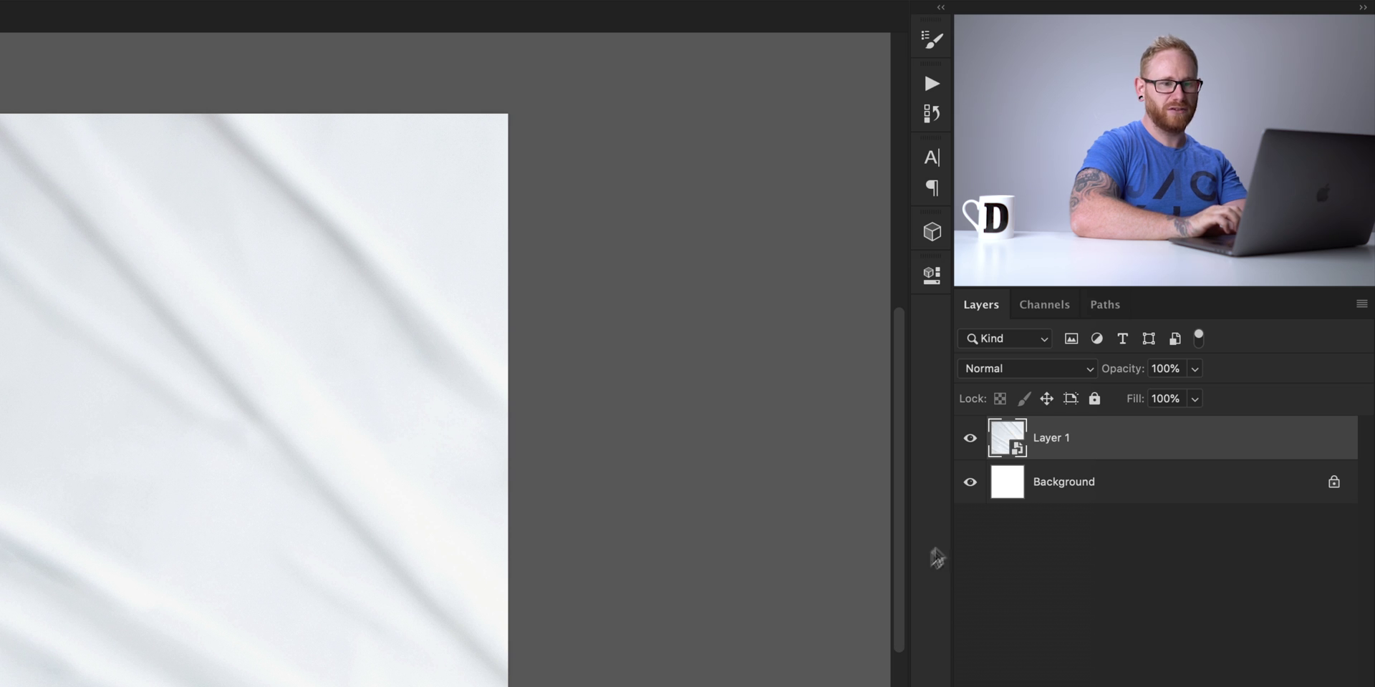
double_click(1051, 439)
type("Photo")
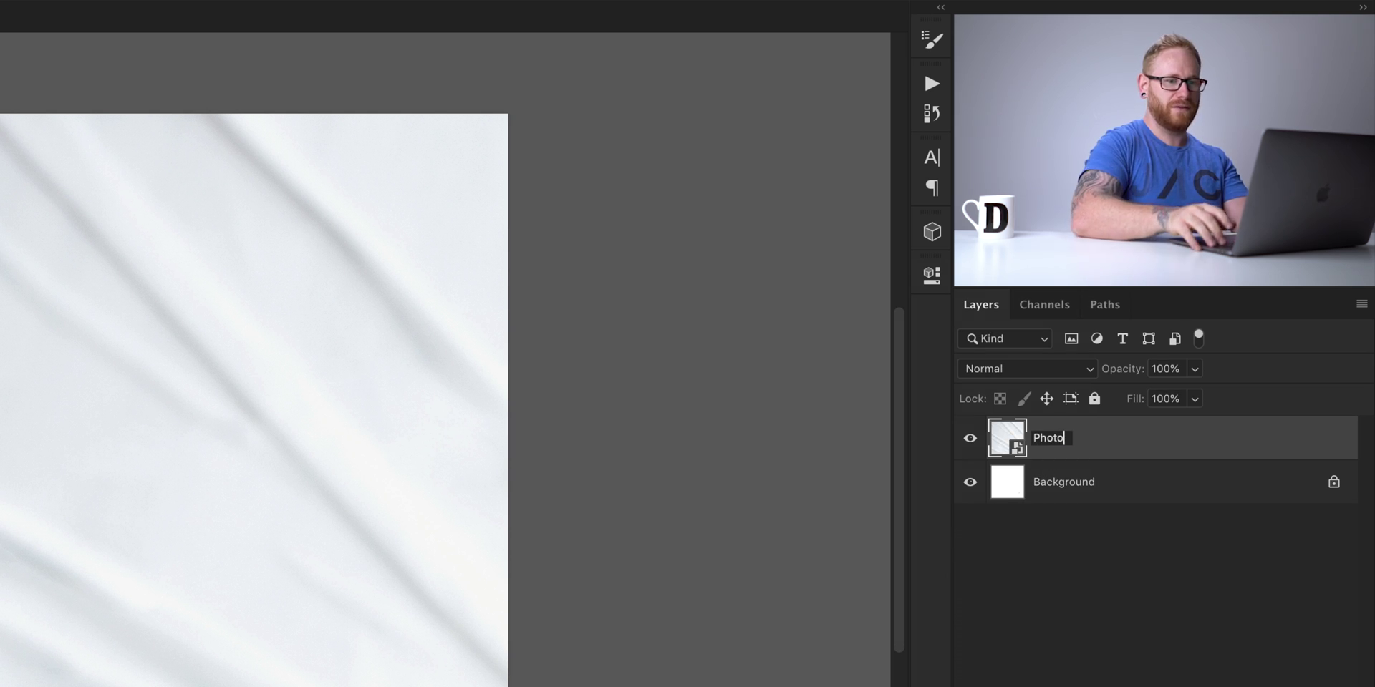
key("Return")
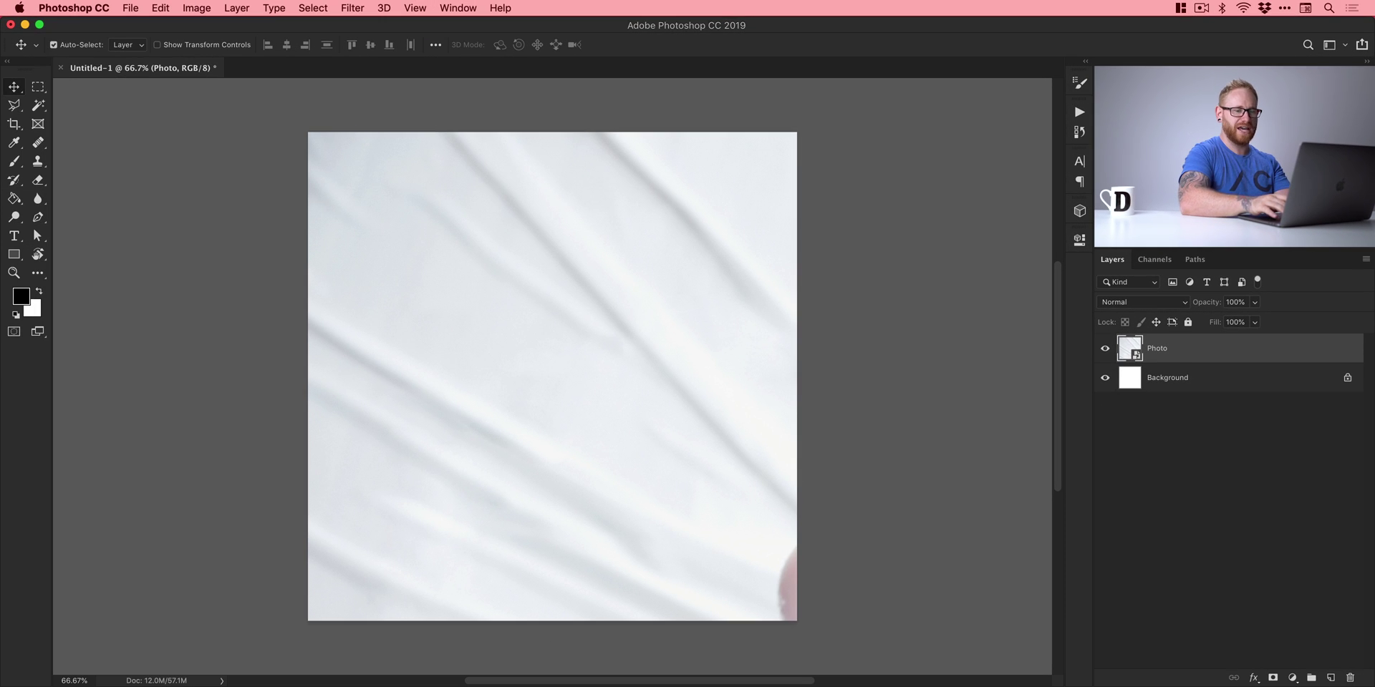
Free Transform the Photo layer down to about 59% and move it left to frame the bride.
key("super+minus")
key("super+minus")
key("super+minus")
key("super+minus")
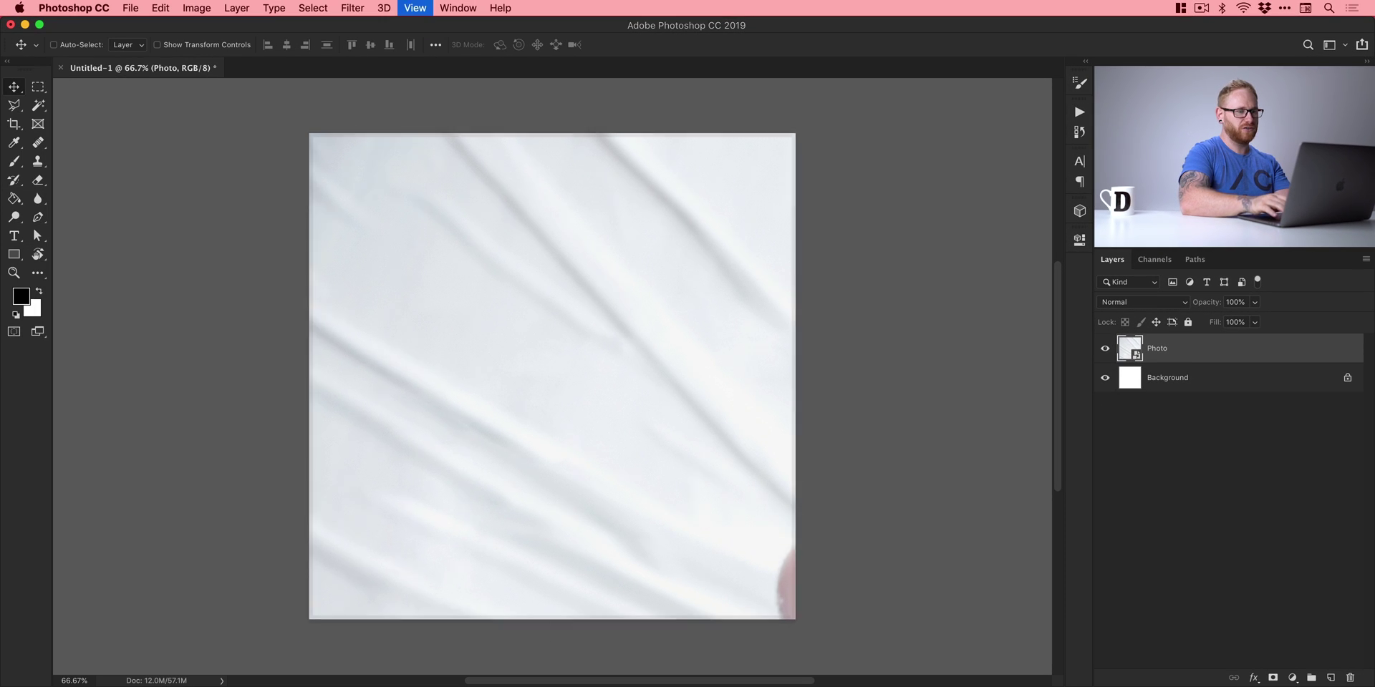
key("super+minus")
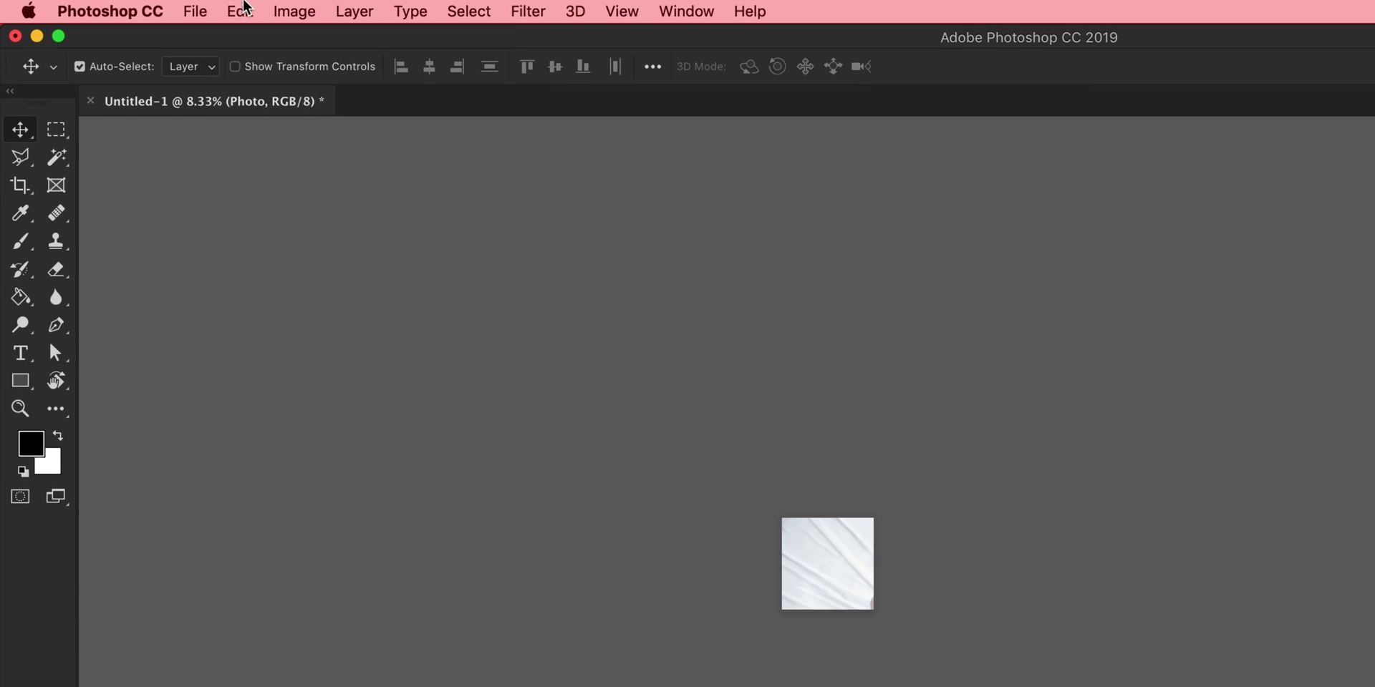
left_click(160, 8)
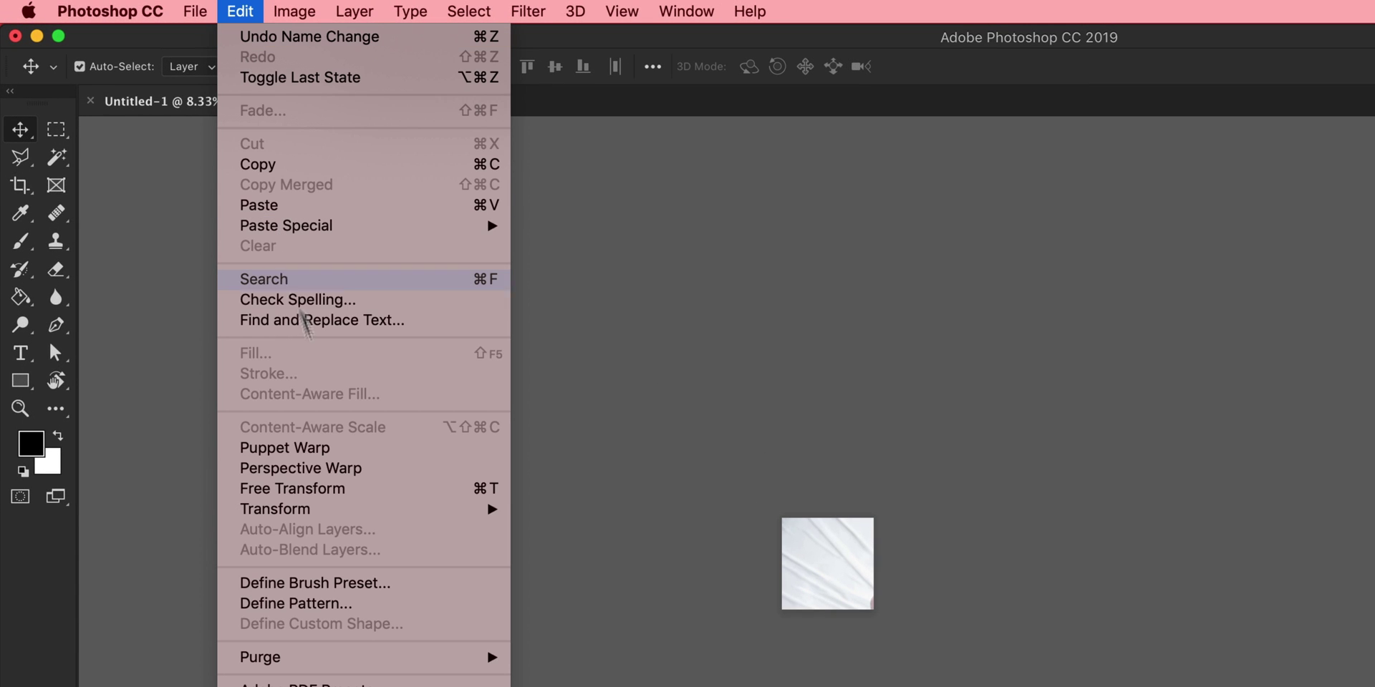
left_click(347, 489)
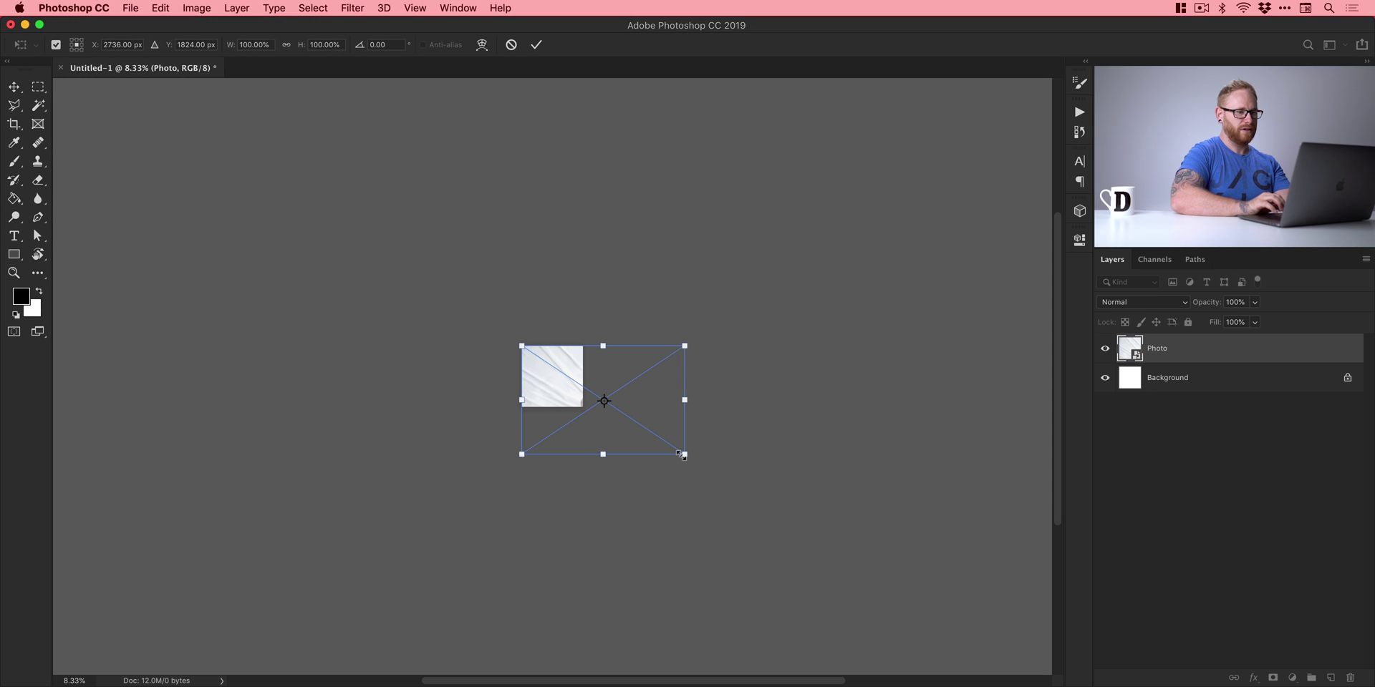
left_click_drag(681, 455, 617, 411)
key("super+0")
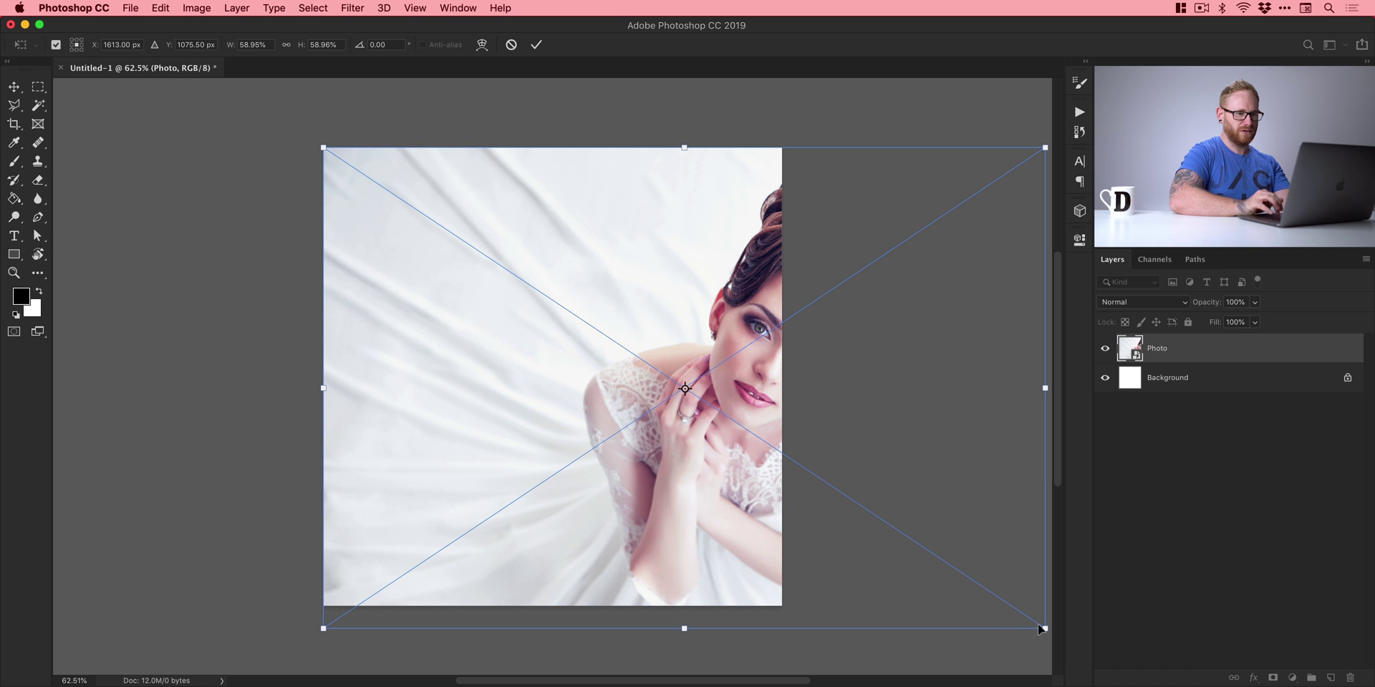
left_click_drag(881, 536, 705, 523)
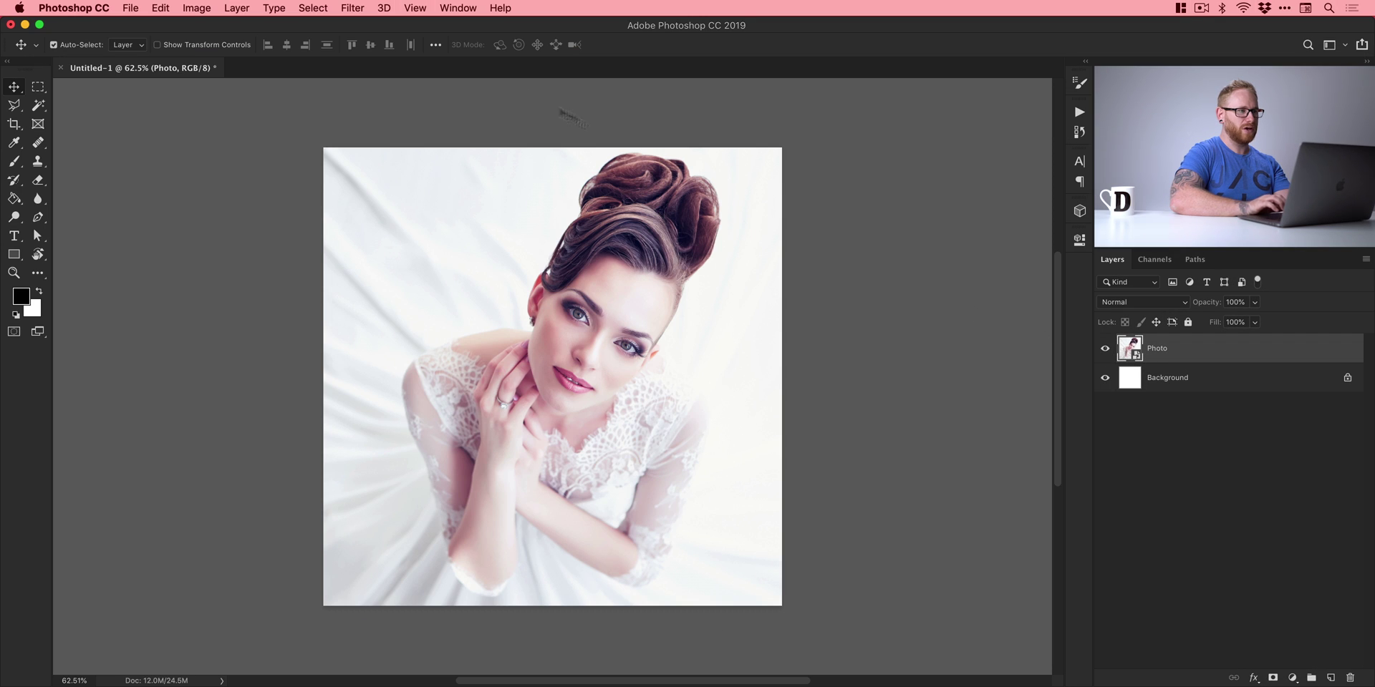
Apply Filter > Blur Gallery > Iris Blur to the photo and compare with the preview toggled.
left_click(348, 8)
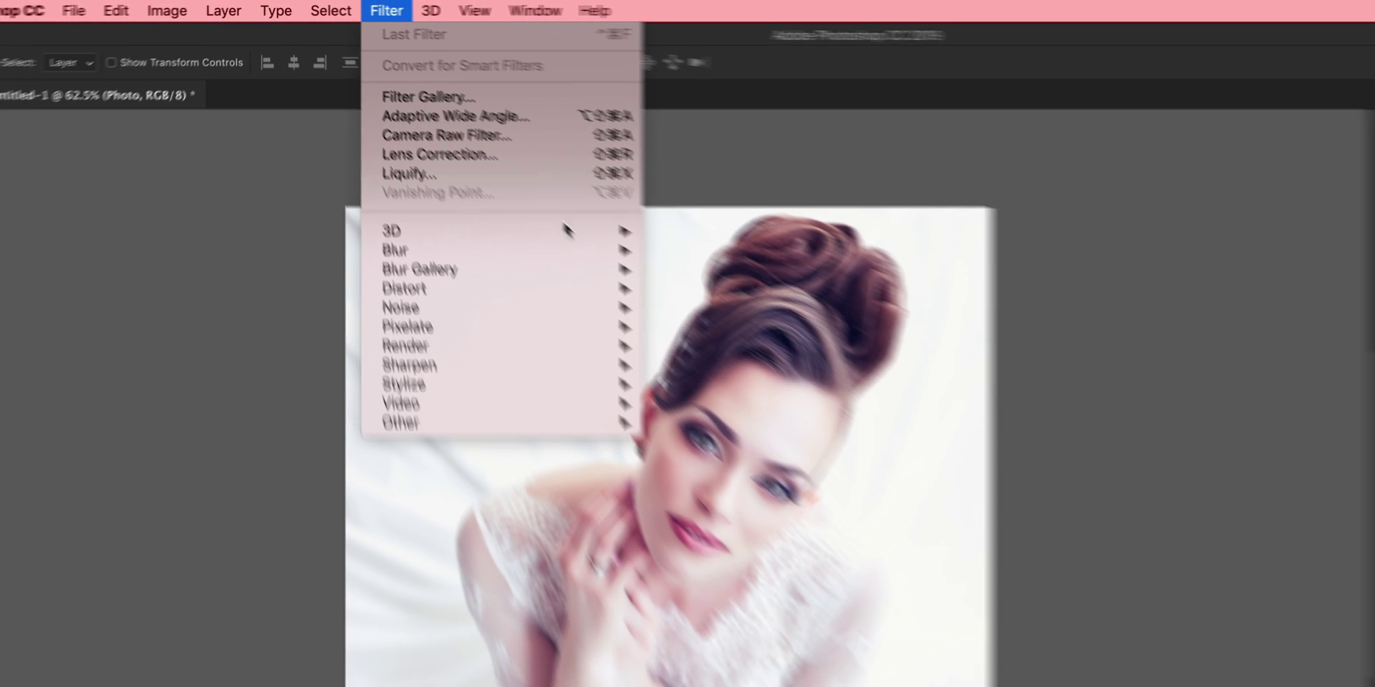
mouse_move(501, 189)
mouse_move(617, 286)
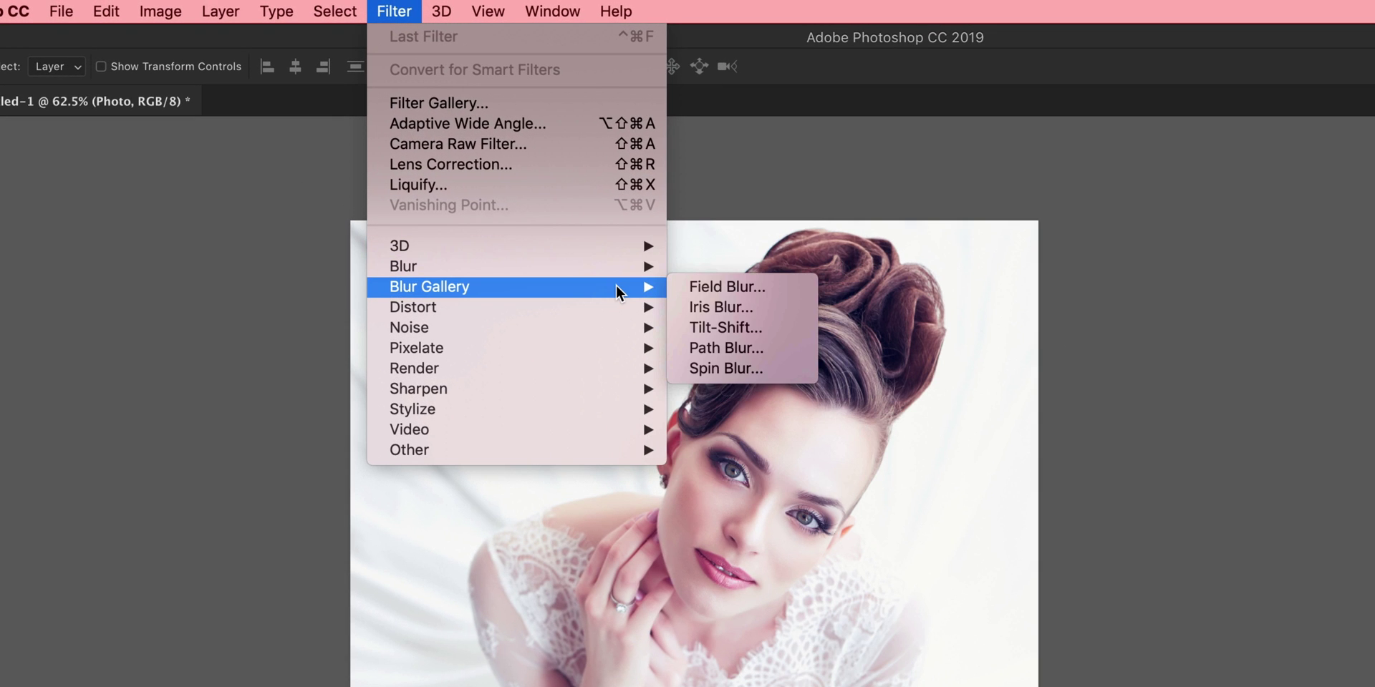
left_click(736, 308)
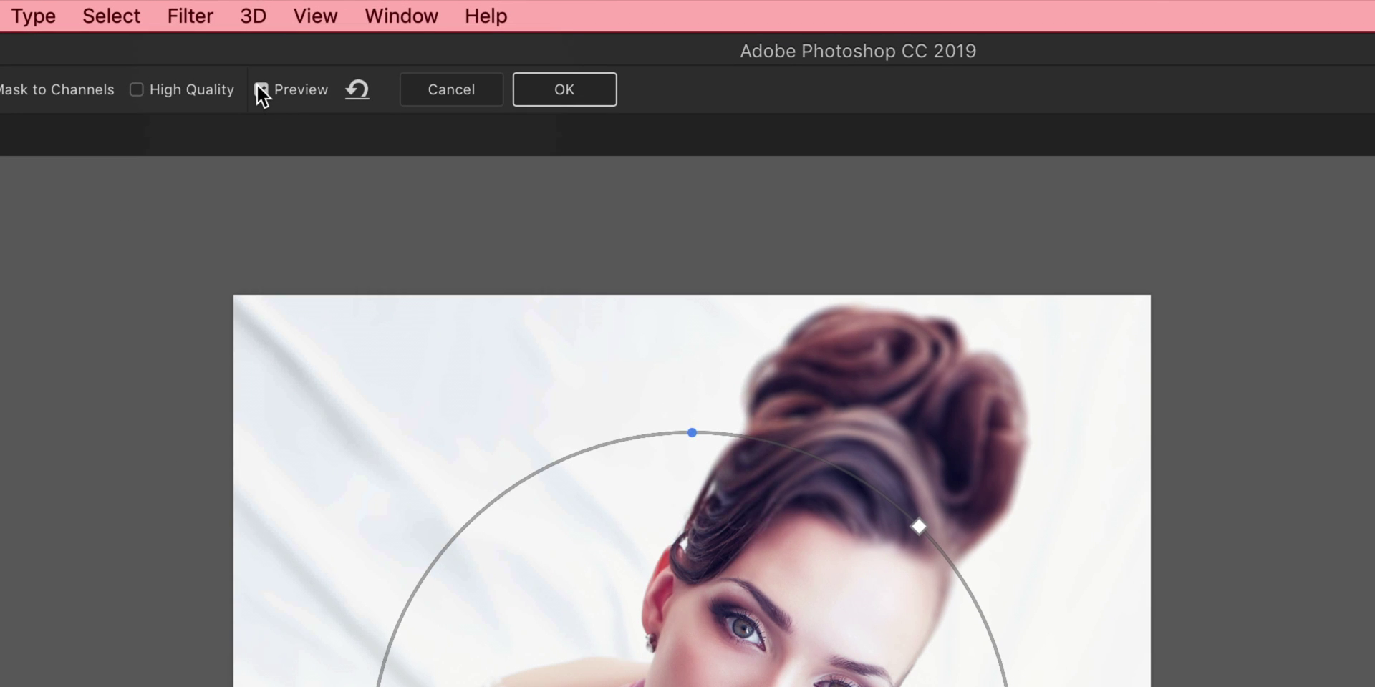
left_click(260, 90)
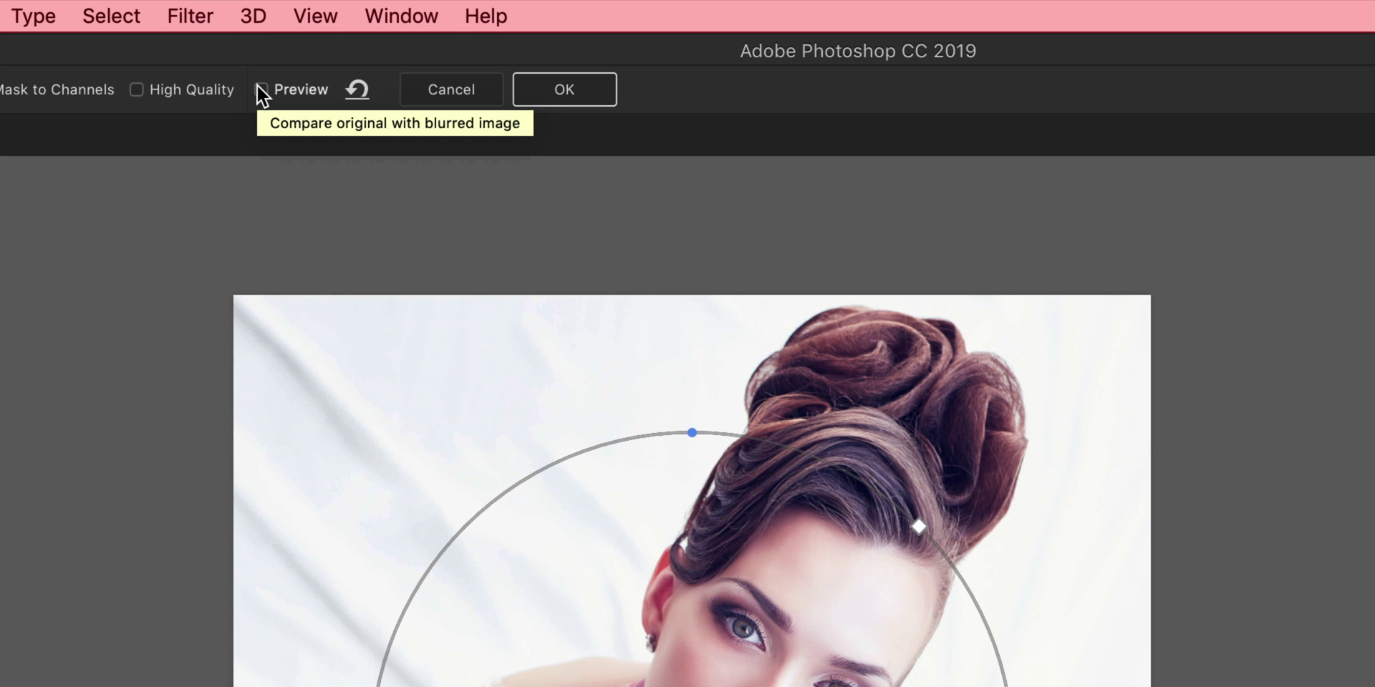
left_click(260, 90)
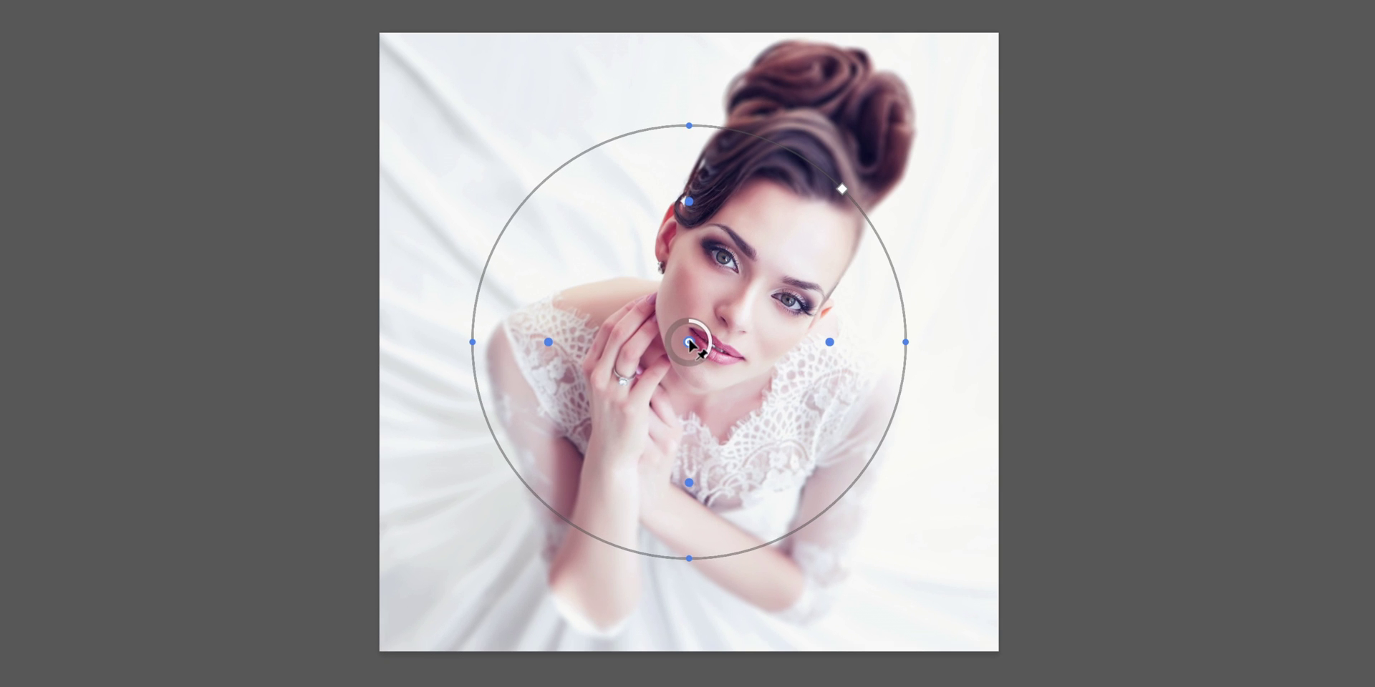
Set the blur to 63 px and centre the sharp focus area on the bride's face.
left_click_drag(689, 343, 780, 208)
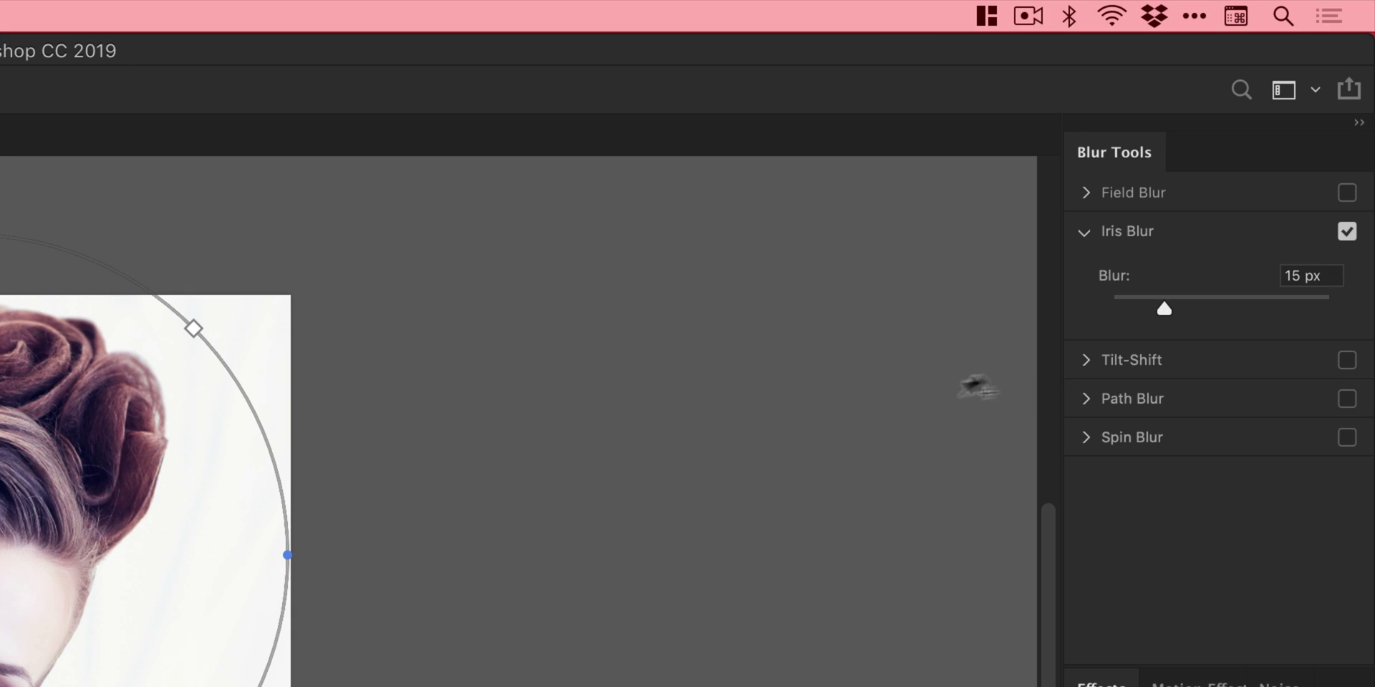
left_click(1210, 307)
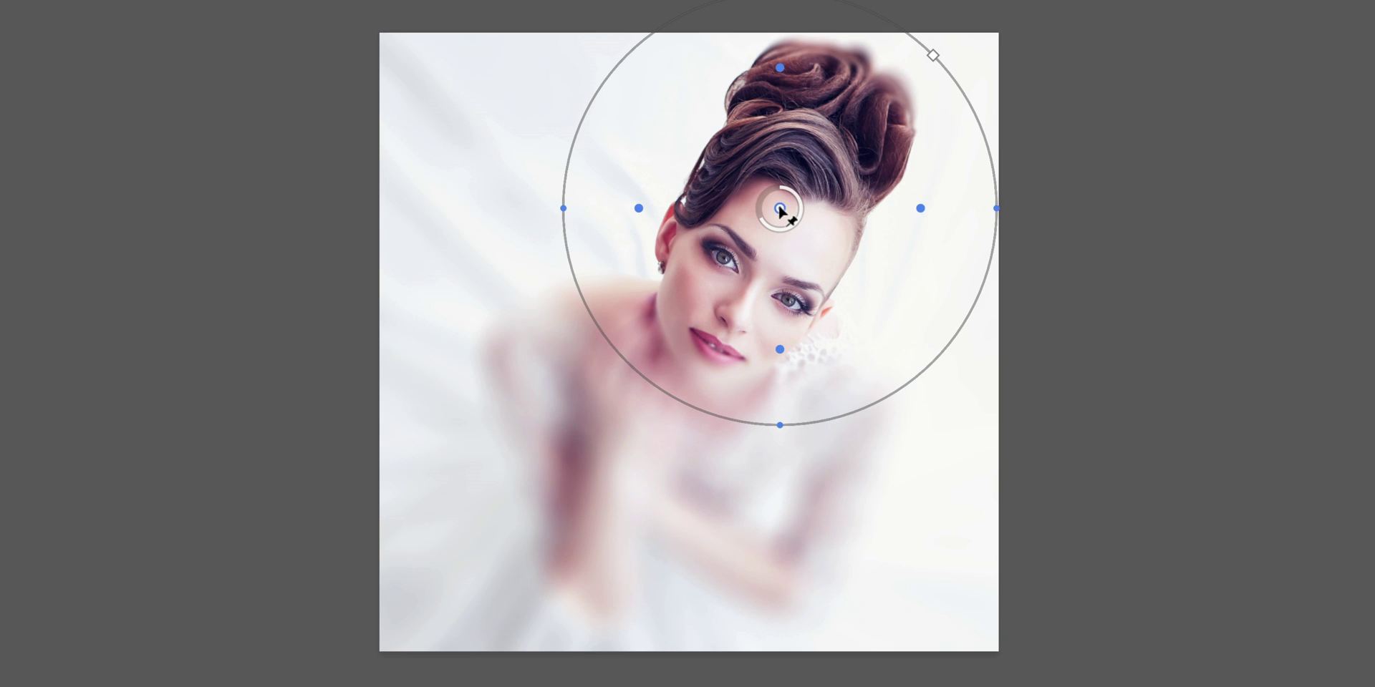
left_click_drag(779, 209, 738, 287)
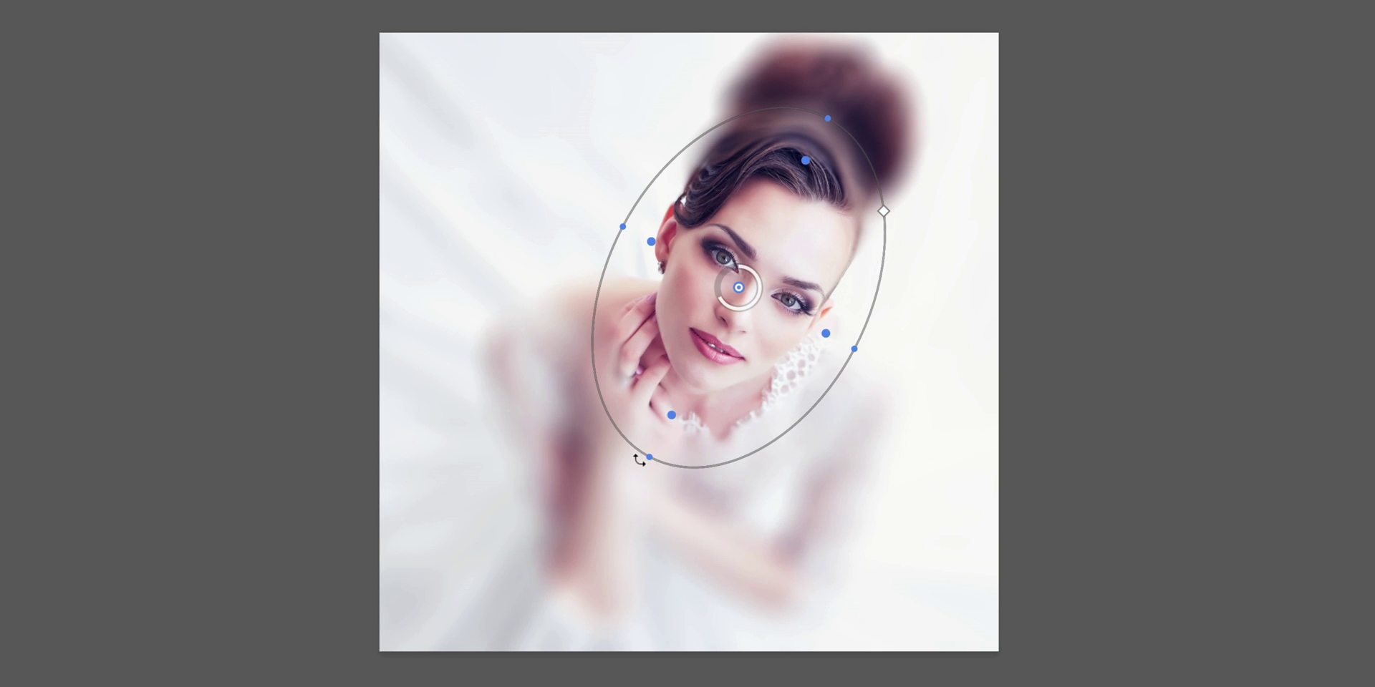
Shorten, narrow and tilt the Iris Blur ellipse, then reposition it snugly around the face.
left_click_drag(648, 459, 669, 414)
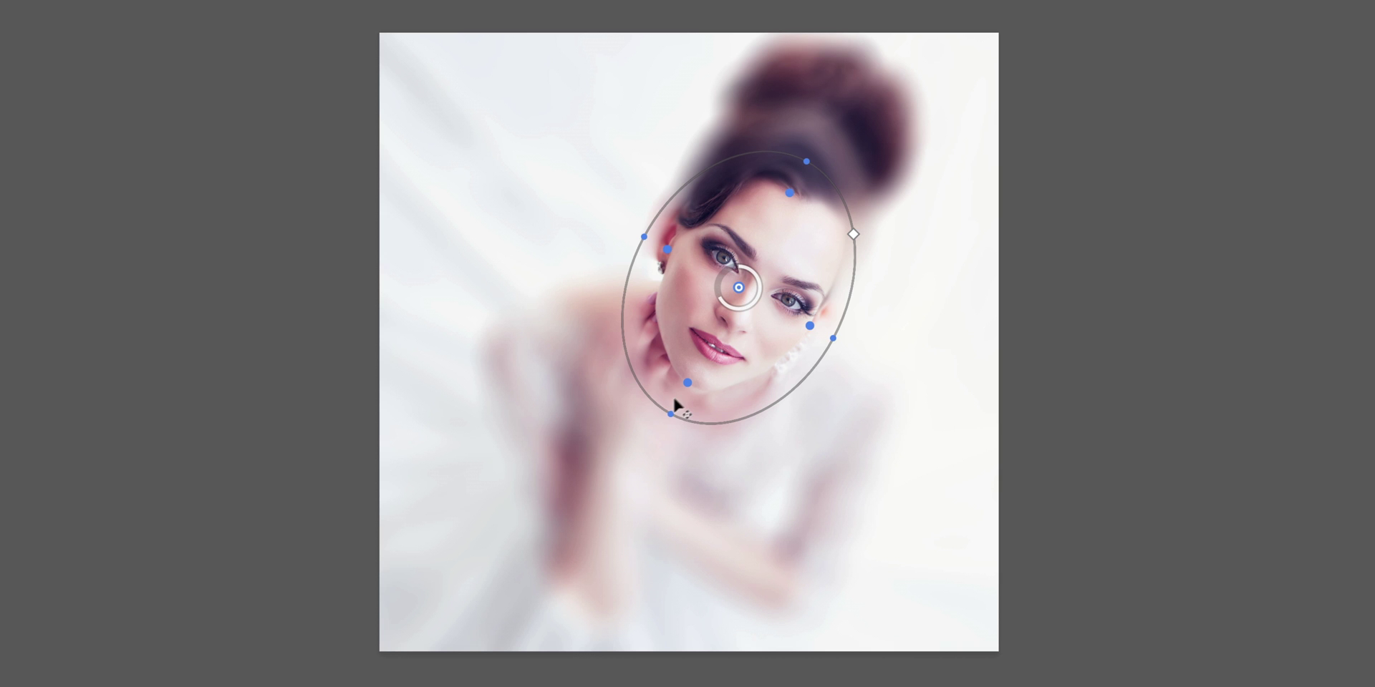
left_click_drag(669, 414, 678, 398)
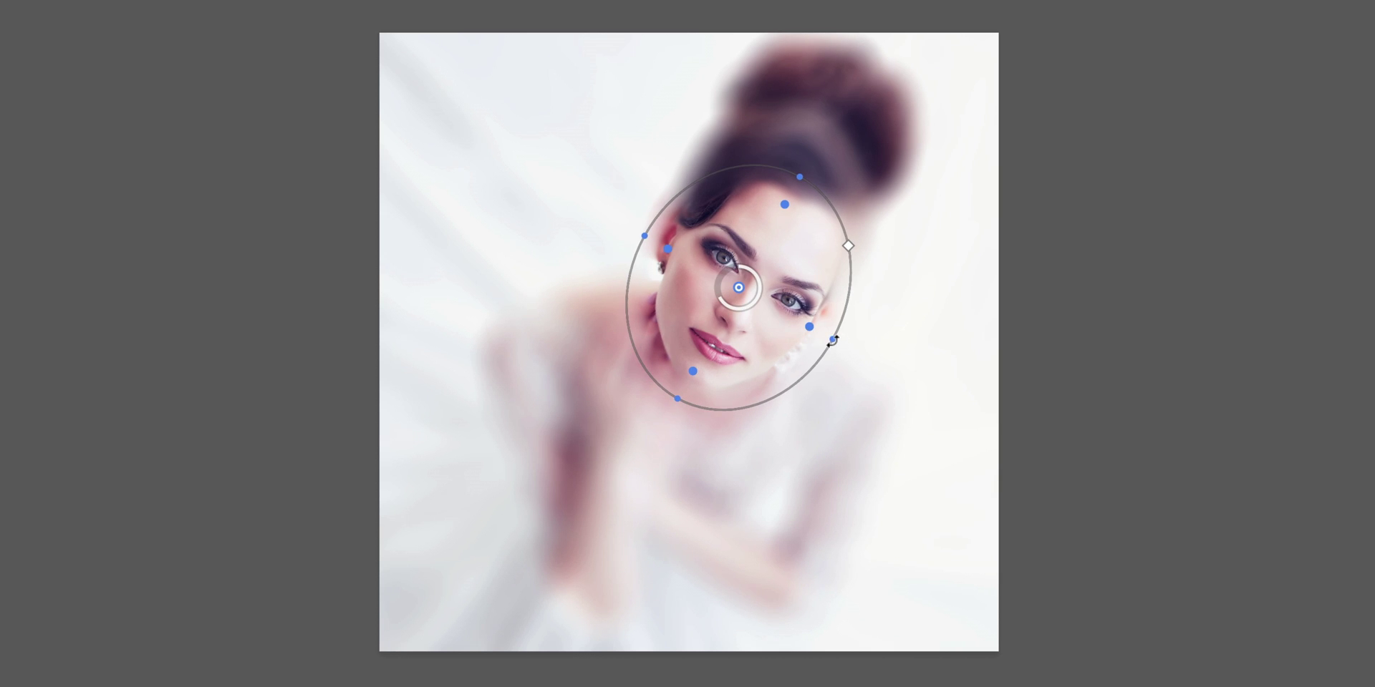
left_click_drag(833, 340, 822, 336)
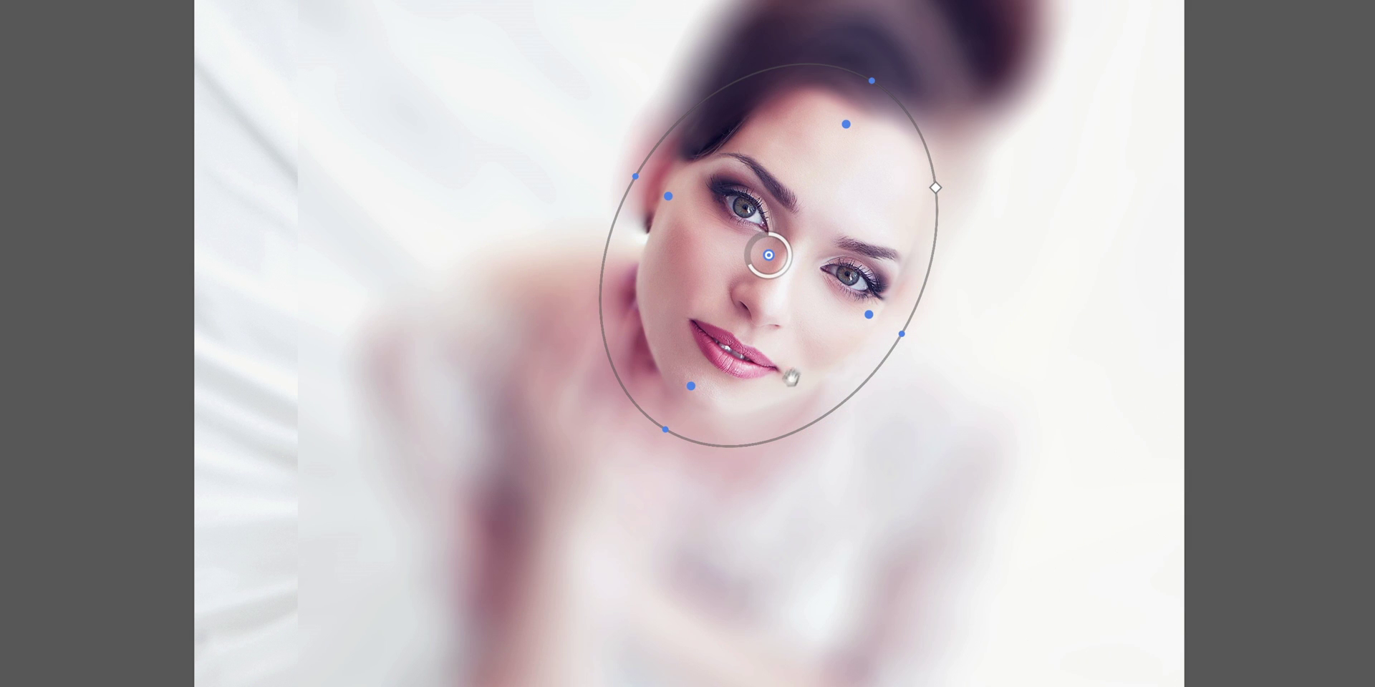
left_click_drag(787, 290, 836, 320)
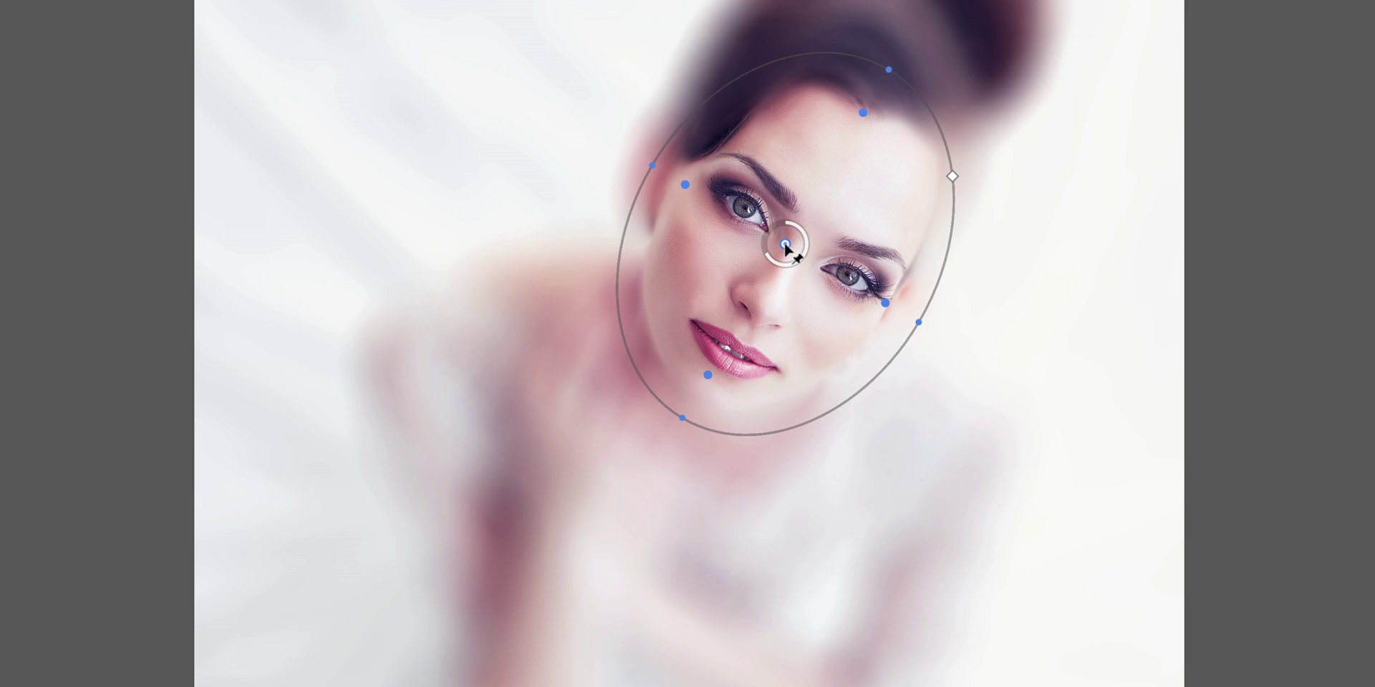
left_click_drag(786, 246, 782, 252)
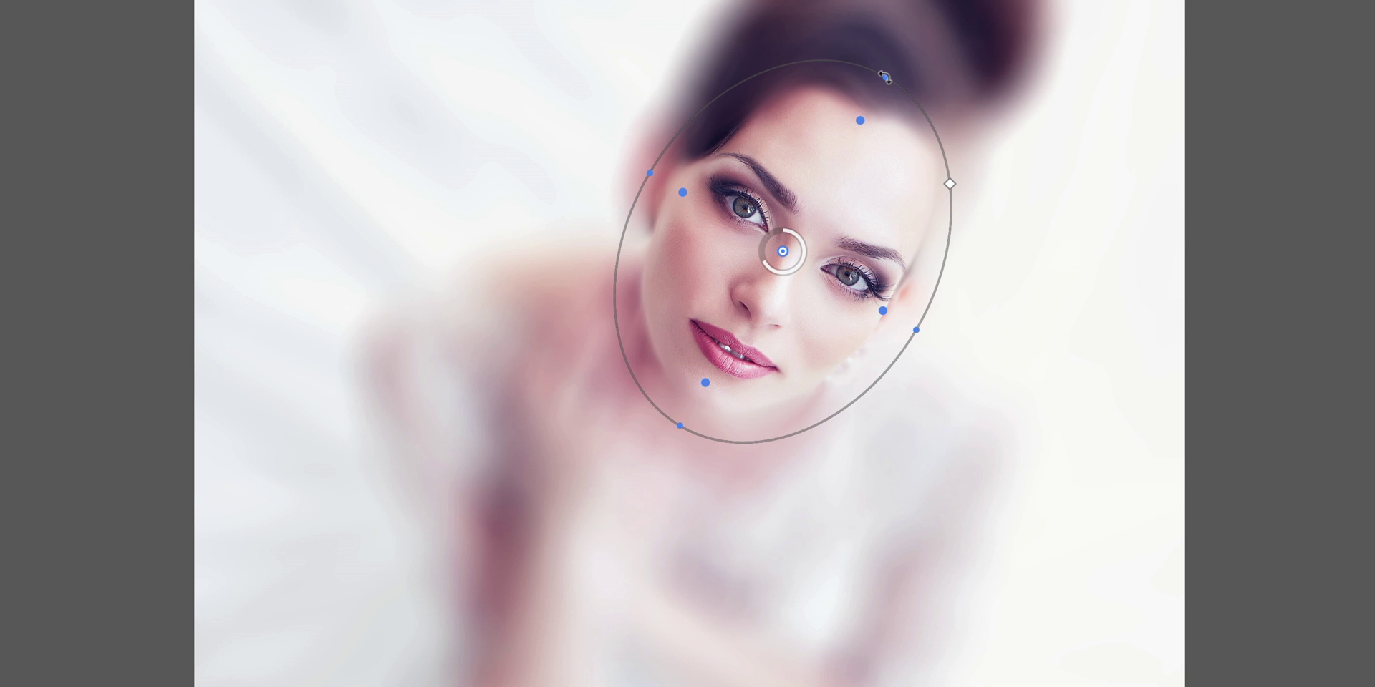
left_click_drag(886, 76, 888, 60)
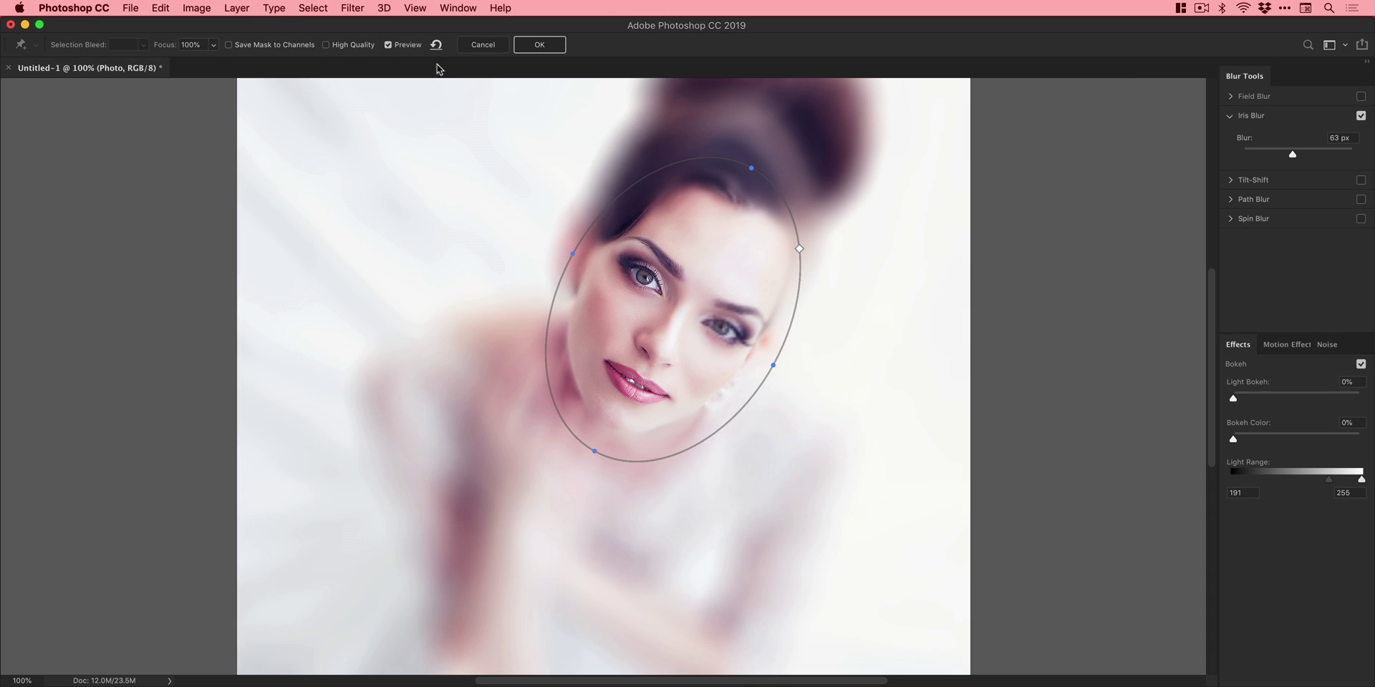
Compare with the preview off, then lower the Iris Blur strength from 63 px to about 8 px.
left_click(406, 47)
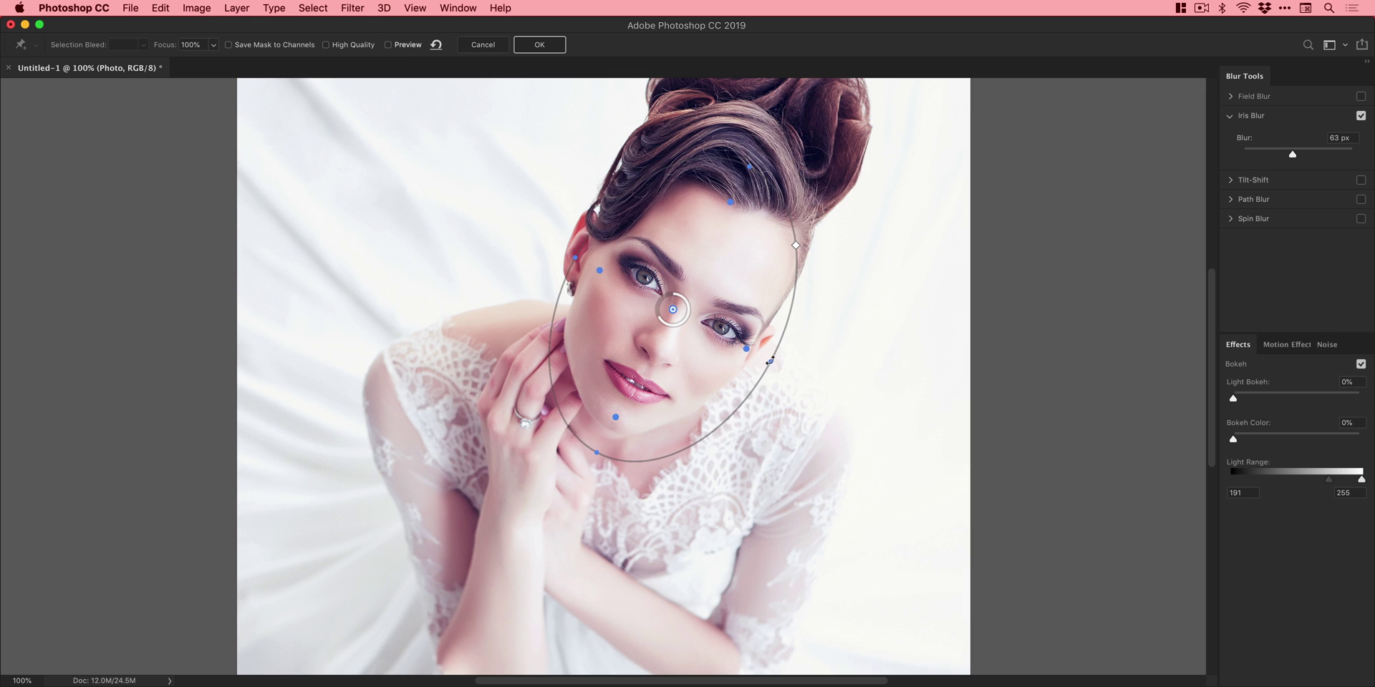
left_click_drag(776, 363, 774, 365)
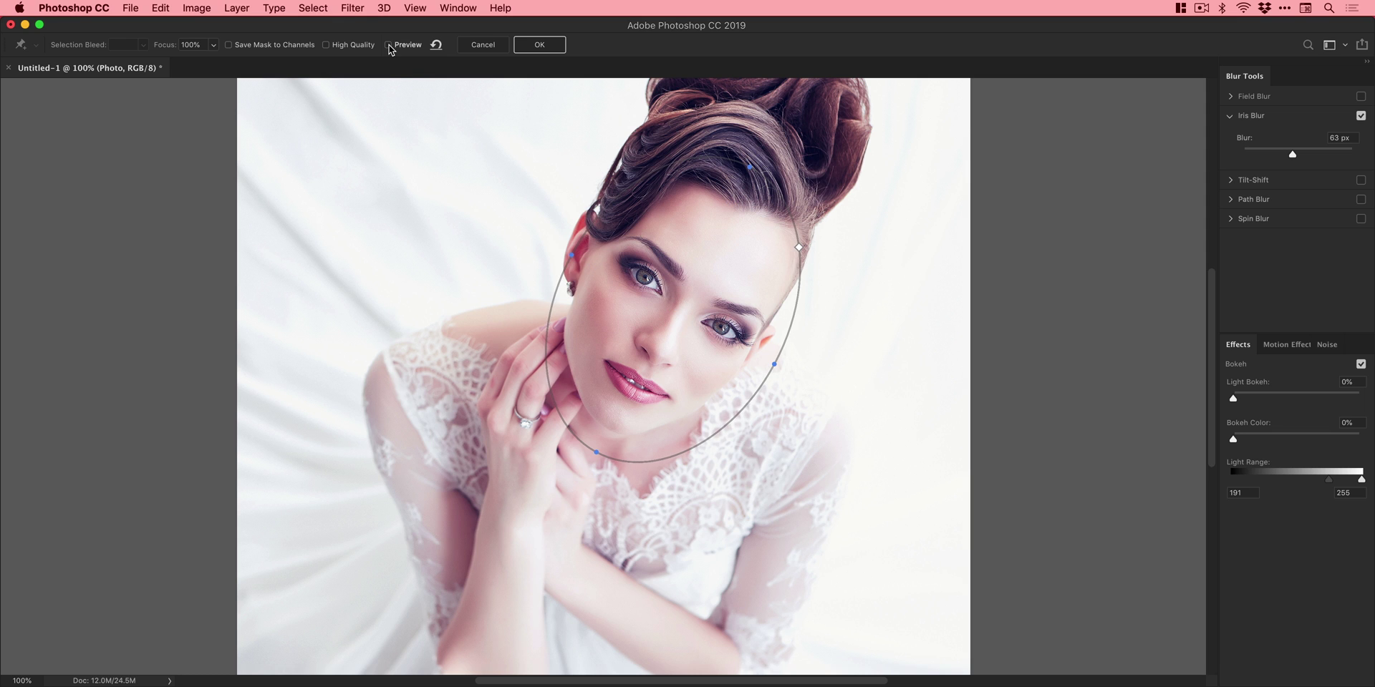
left_click(389, 46)
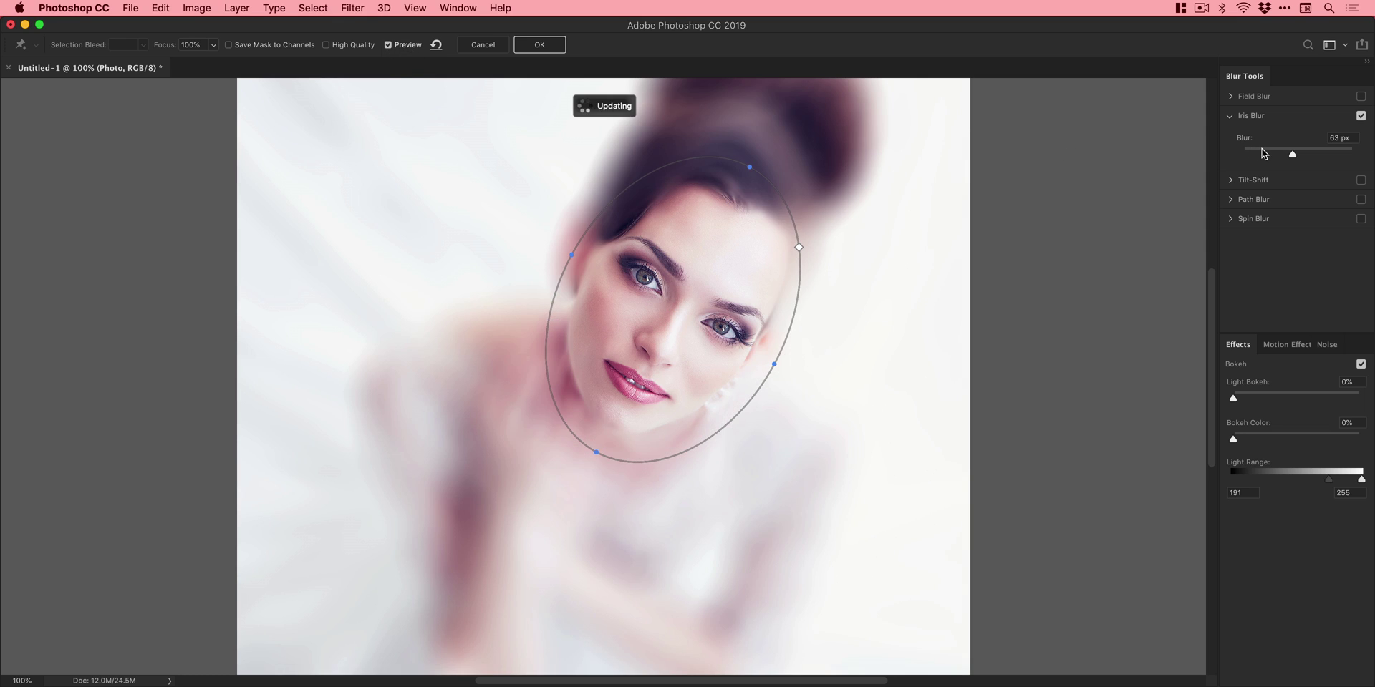
left_click(1259, 149)
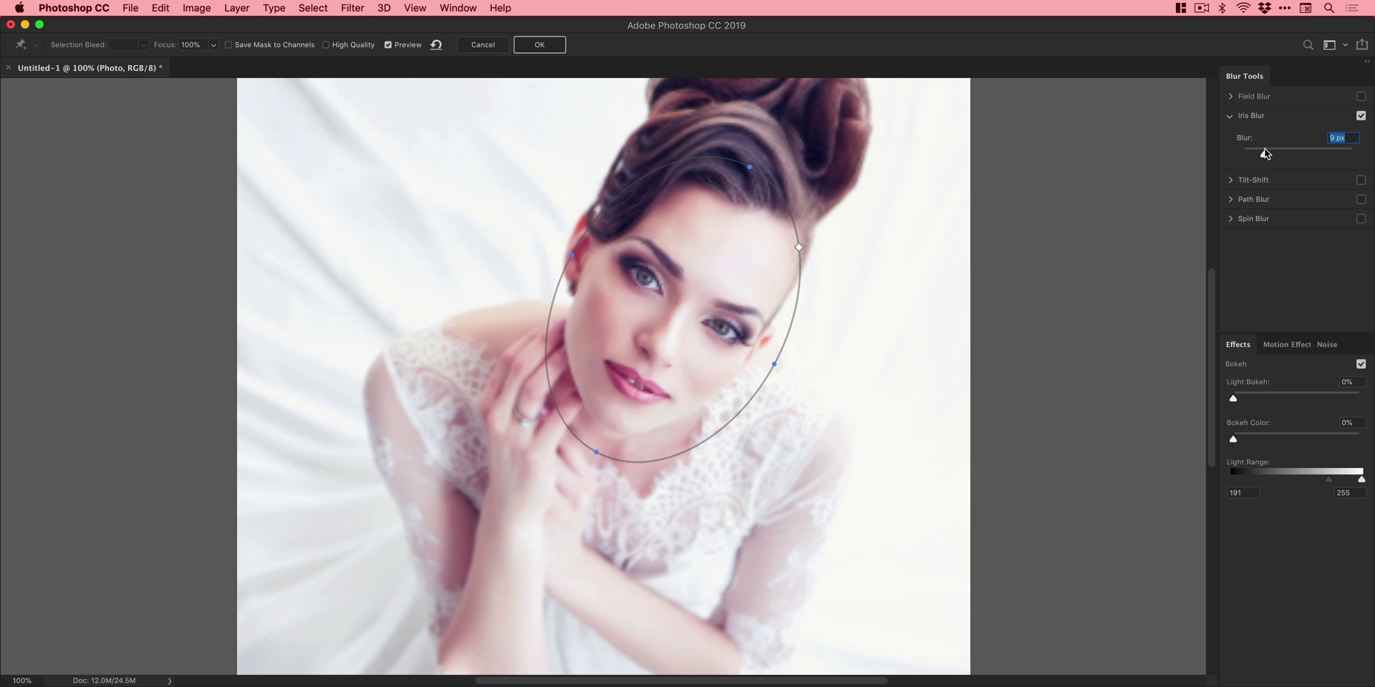
left_click_drag(1264, 151, 1263, 152)
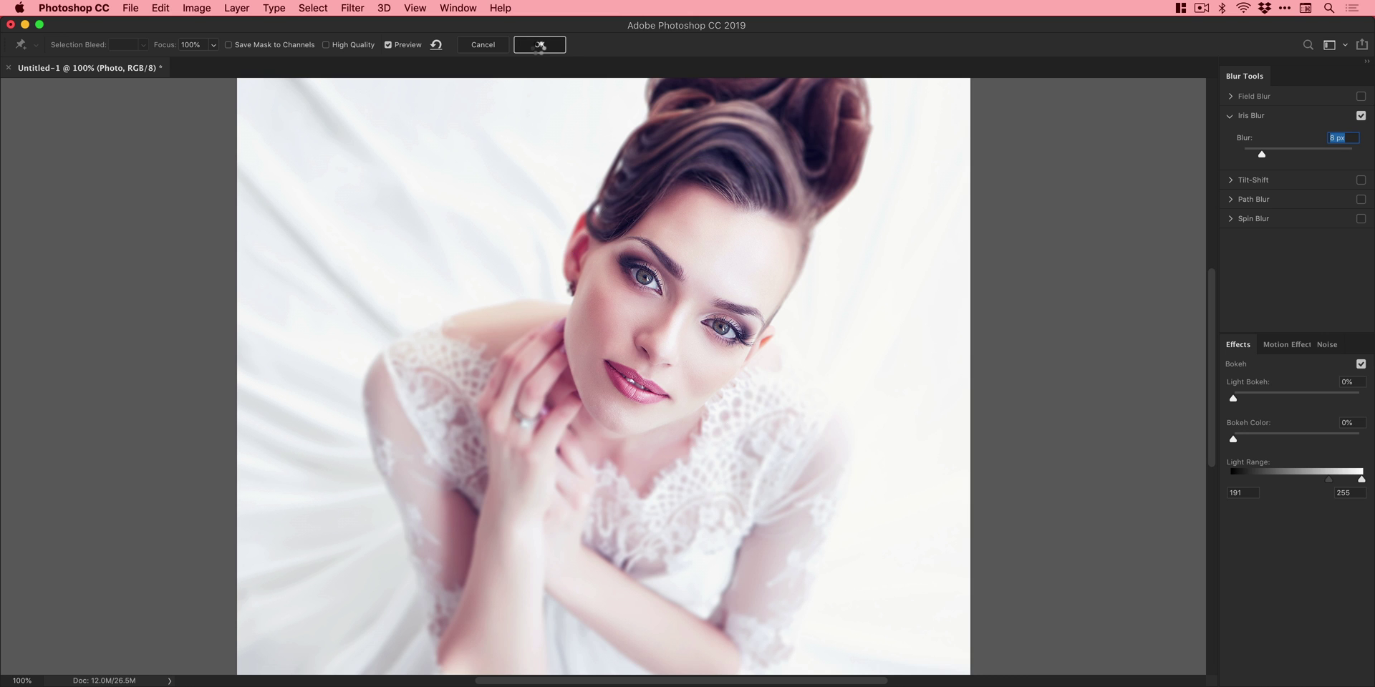
Commit the Iris Blur and toggle the Blur Gallery smart filter off and on to compare.
left_click(539, 46)
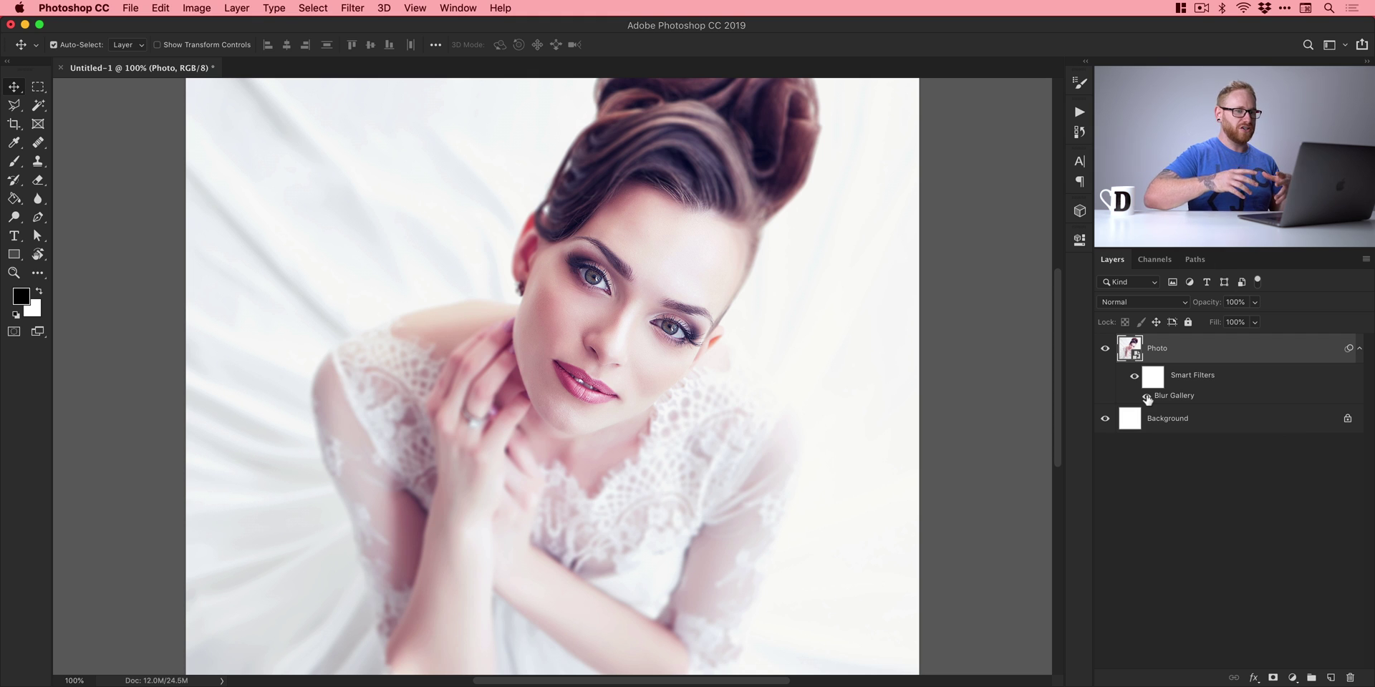
left_click(1147, 396)
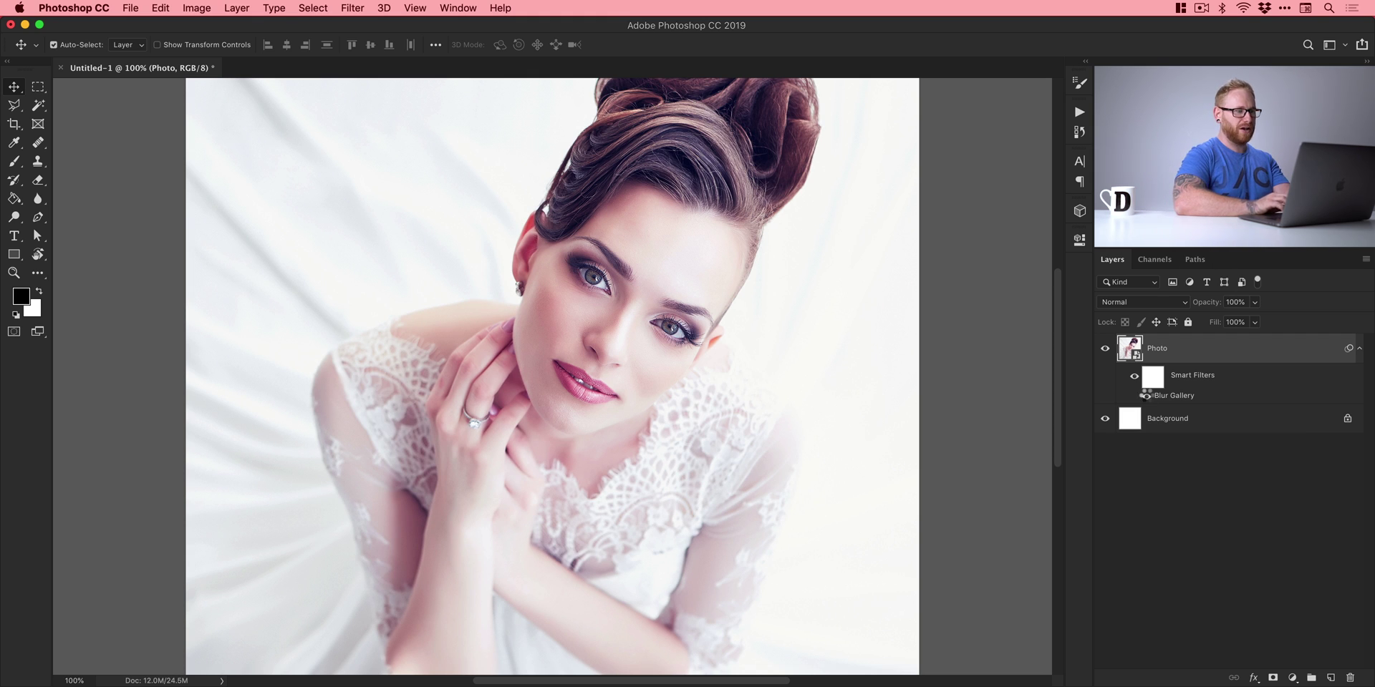
left_click(1147, 396)
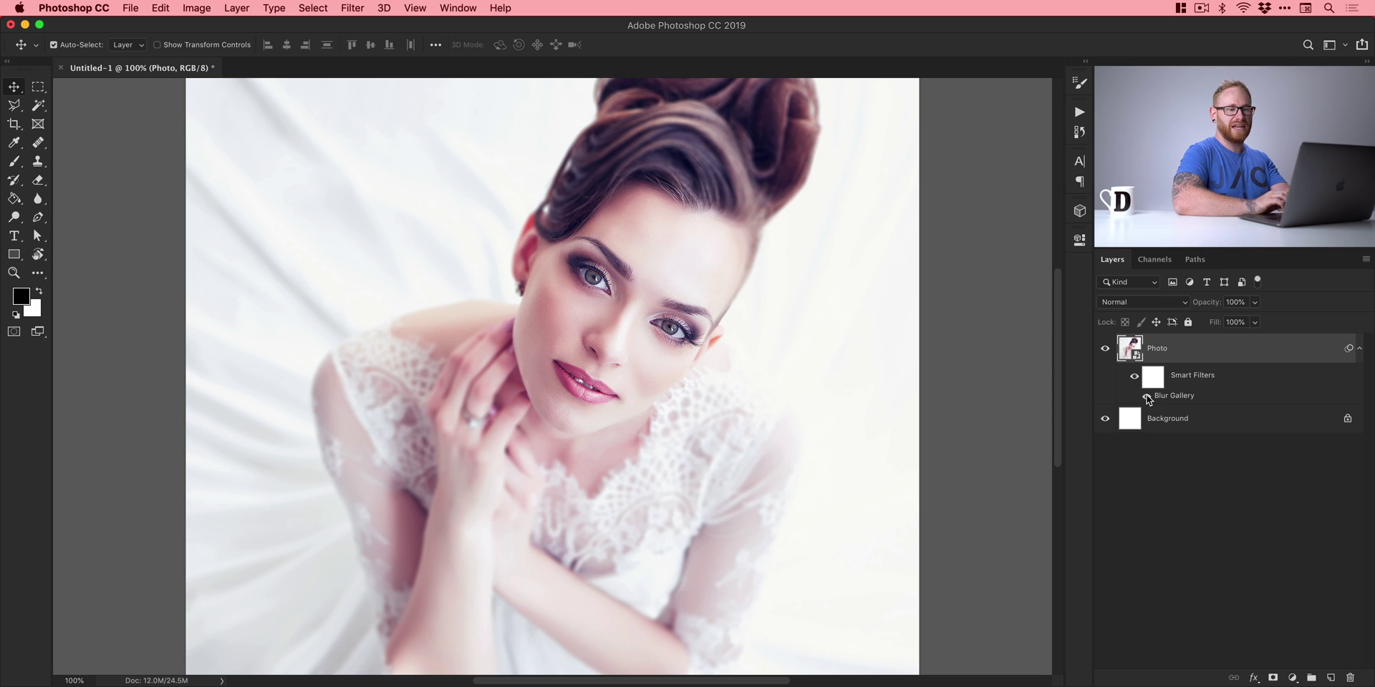
mouse_move(1171, 399)
left_mouse_down()
mouse_move(1293, 563)
mouse_move(1347, 675)
mouse_move(1243, 470)
mouse_move(1186, 402)
left_mouse_up()
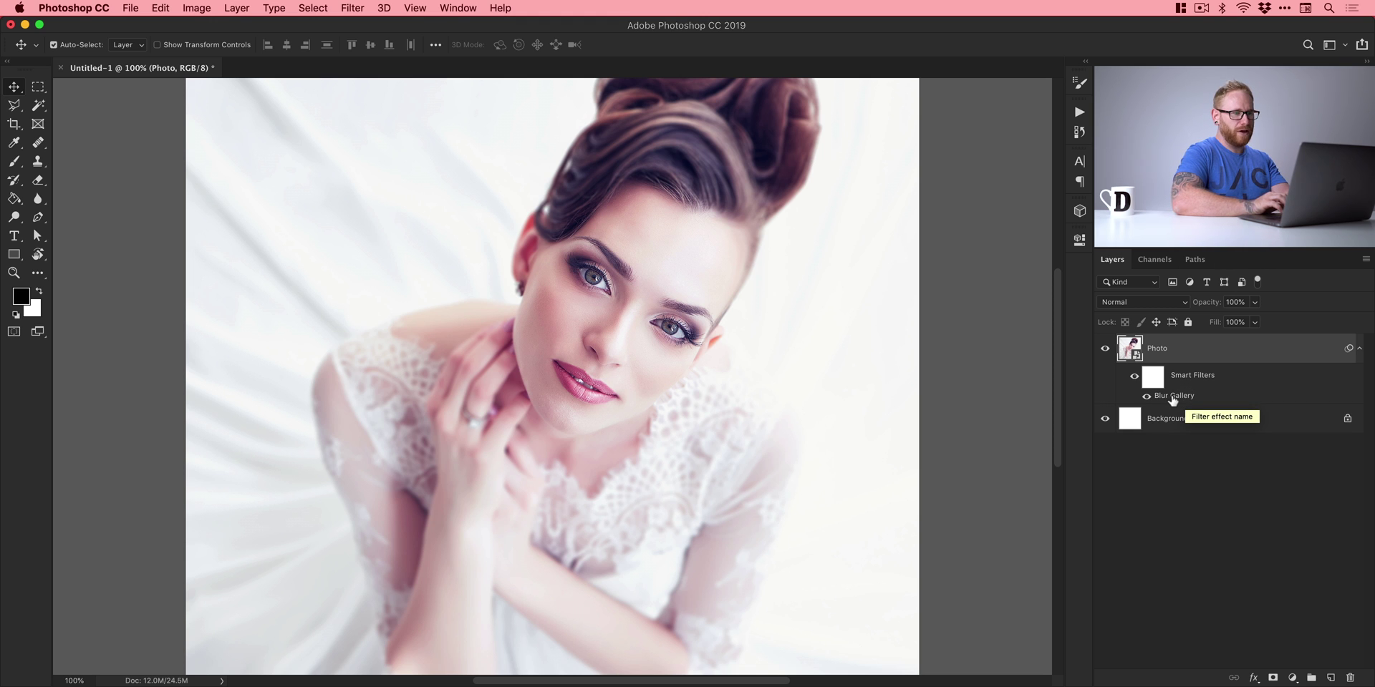
Free Transform the Photo layer up to about 120% from its centre, repositioning it for a face close-up.
scroll(1025, 342, "down", 2)
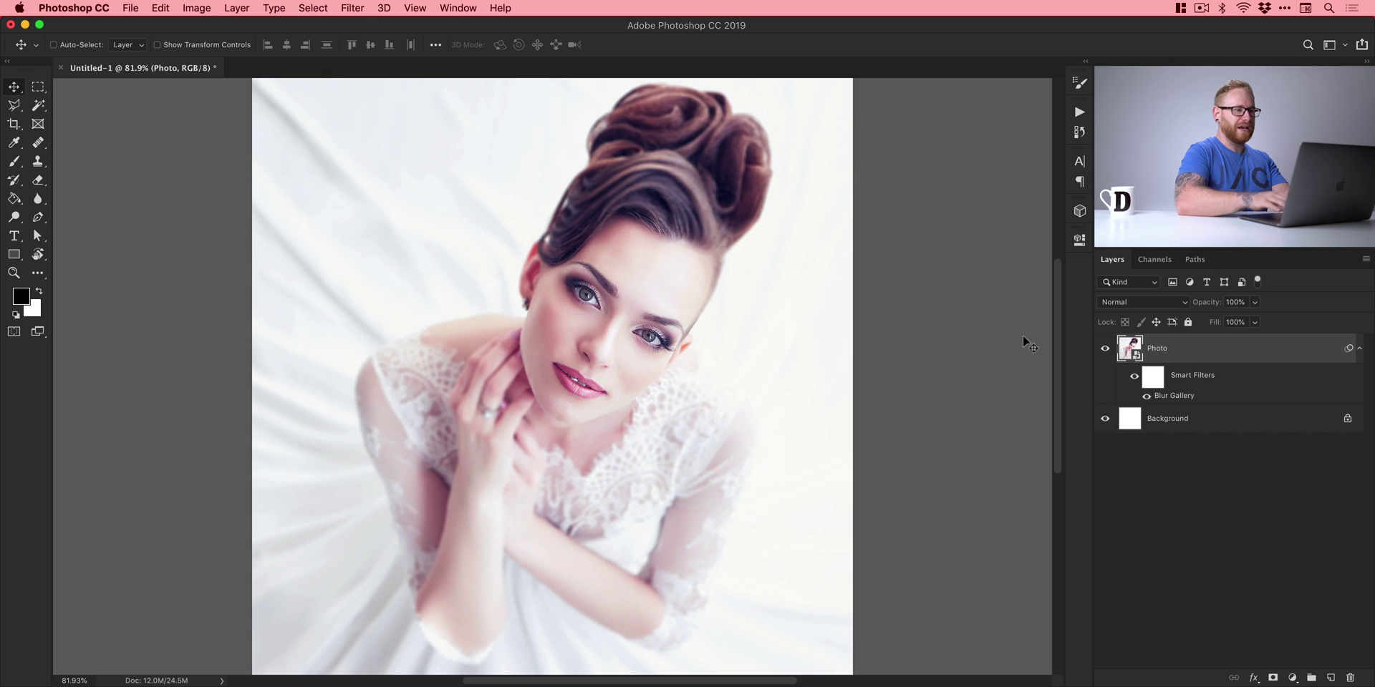
key("super")
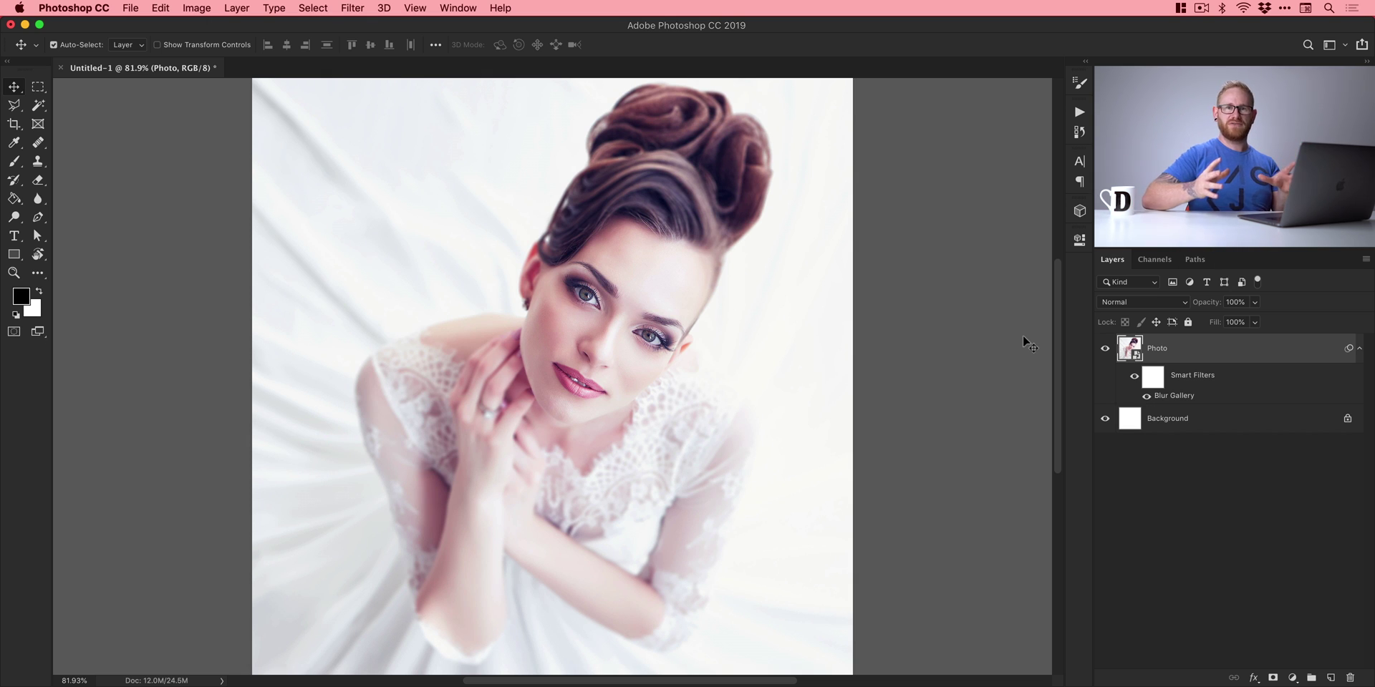
key("super+minus")
key("super+minus")
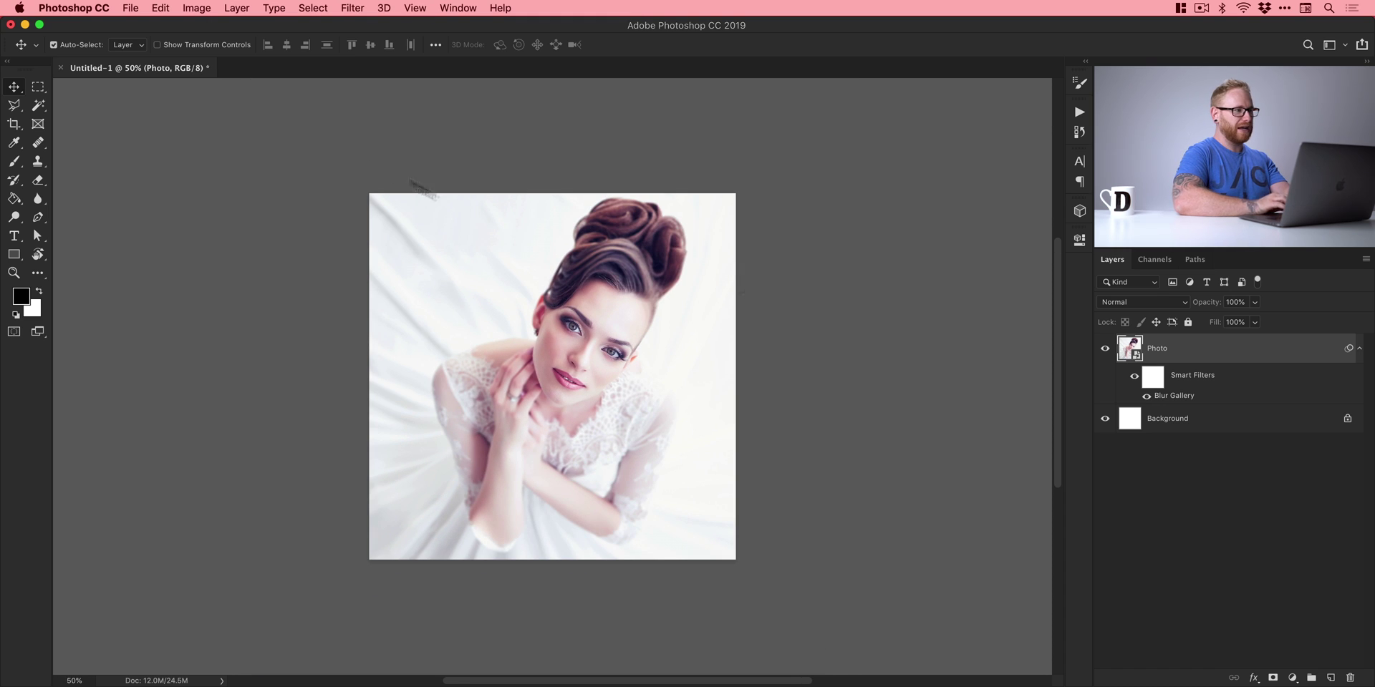
left_click(162, 8)
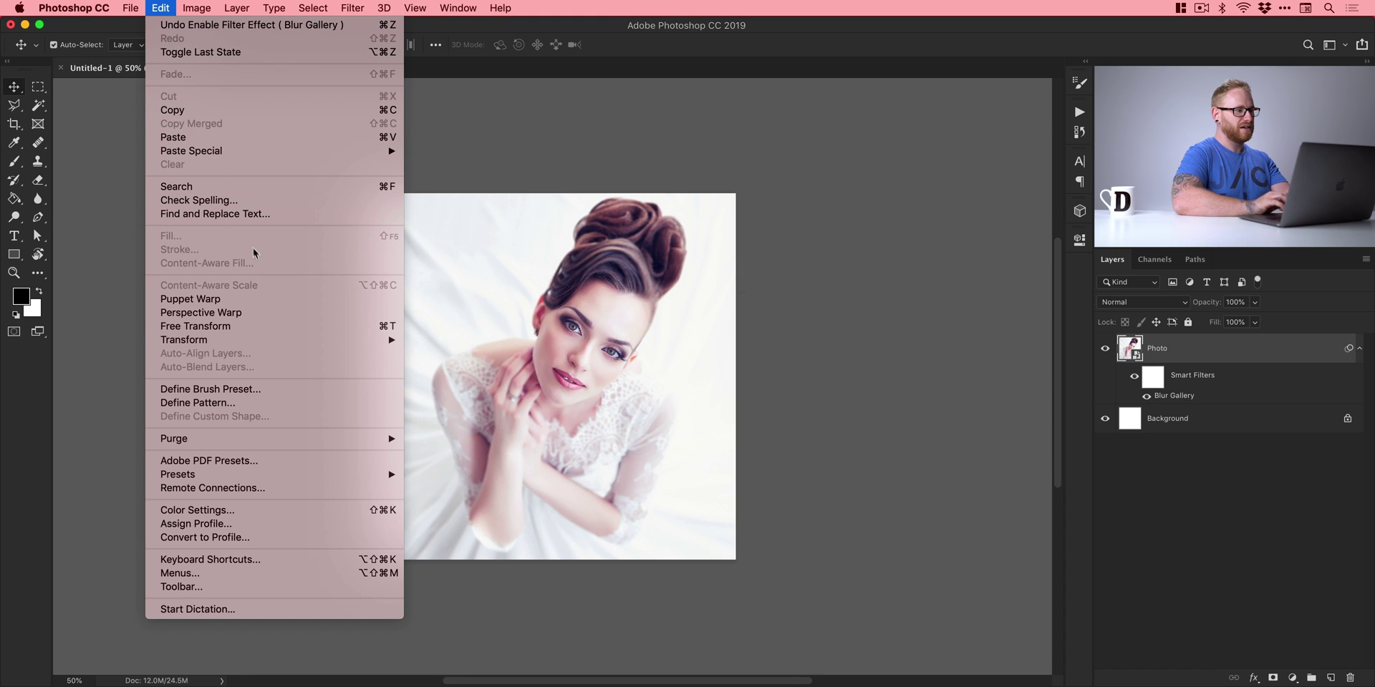
left_click(290, 326)
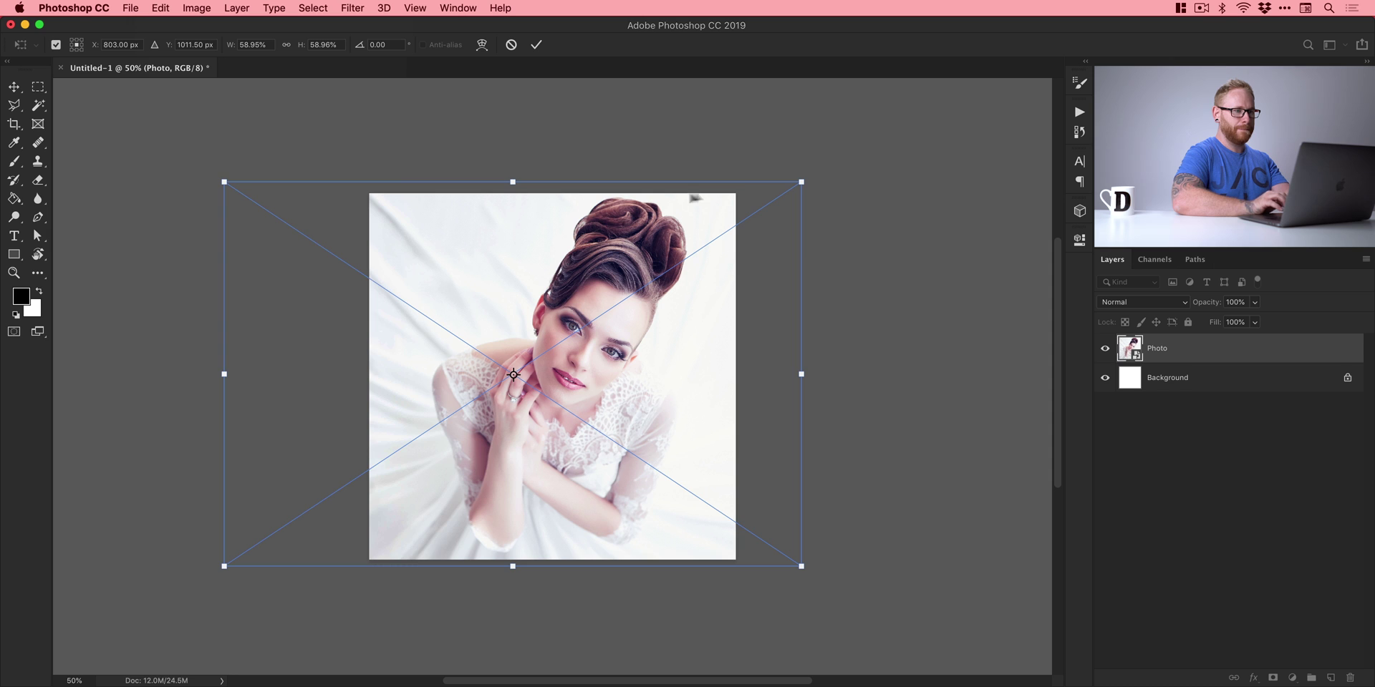
key("super+minus")
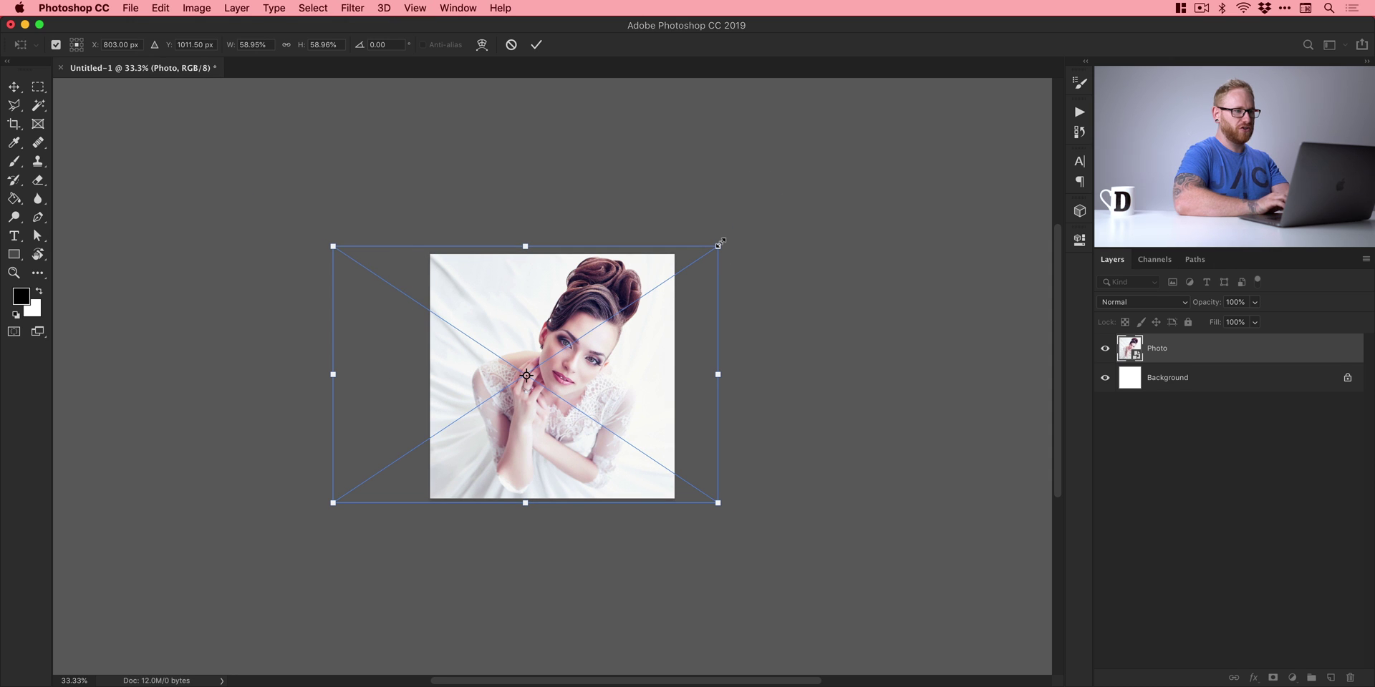
left_click_drag(721, 242, 917, 113)
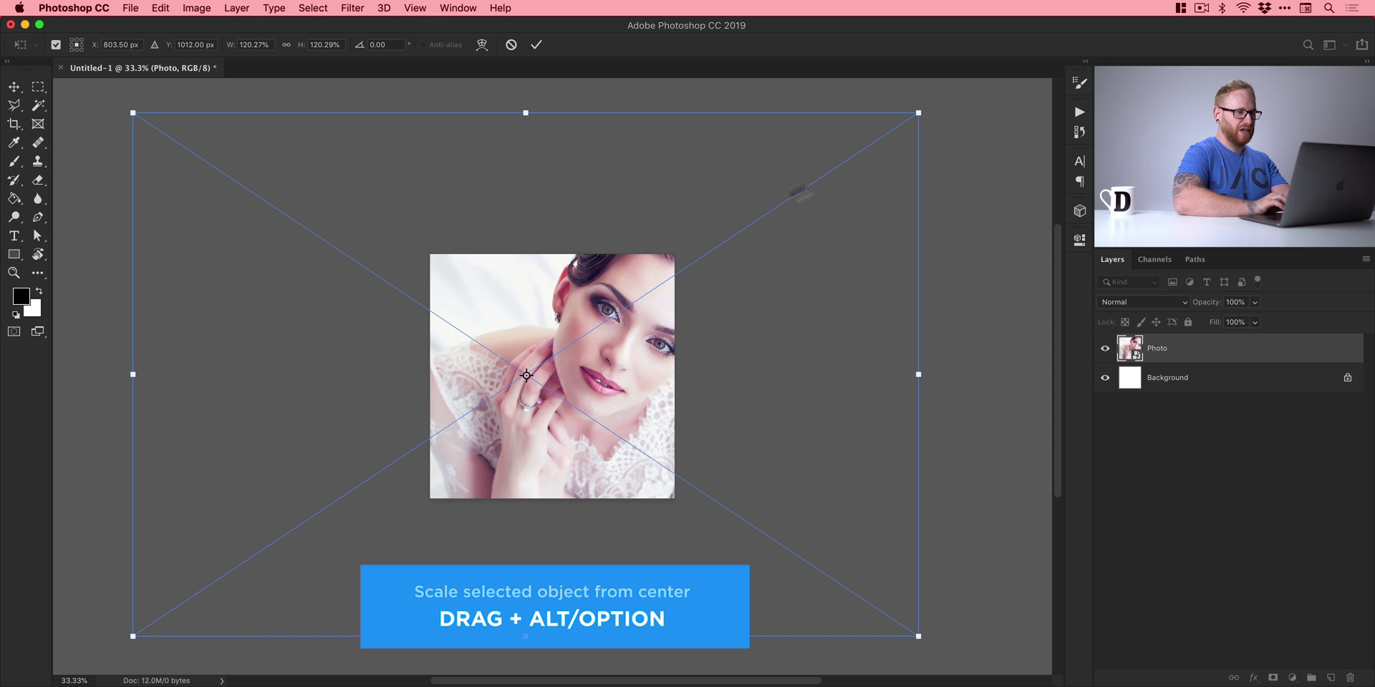
left_click_drag(616, 314, 574, 331)
key("Return")
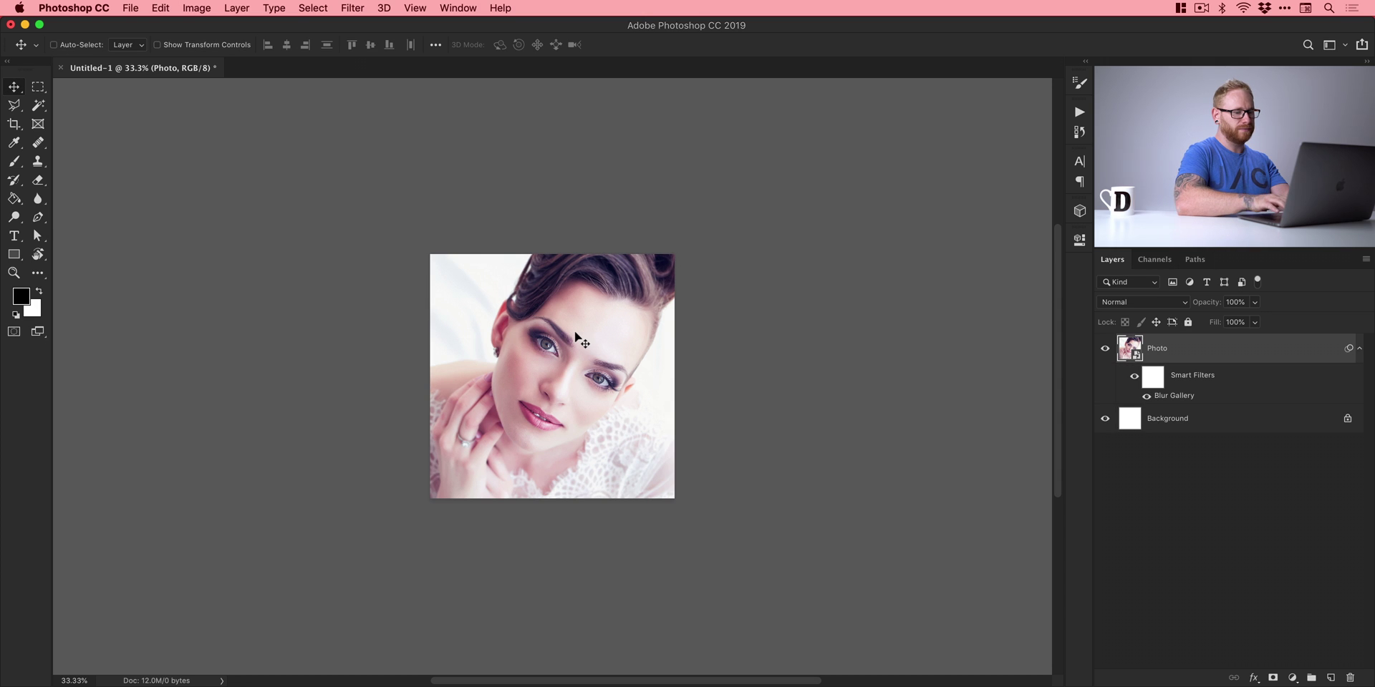
Reopen the Blur Gallery smart filter and raise the Iris Blur strength to 10 px.
scroll(575, 332, "up", 5)
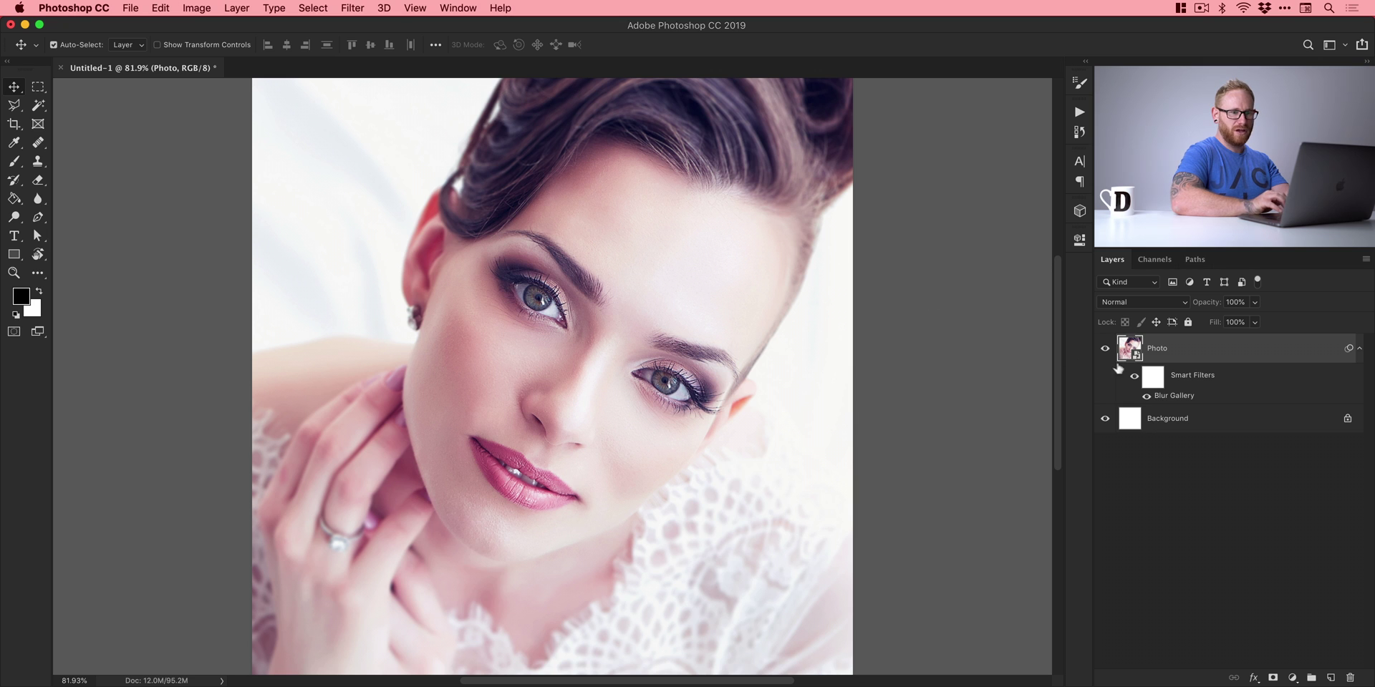
double_click(1179, 396)
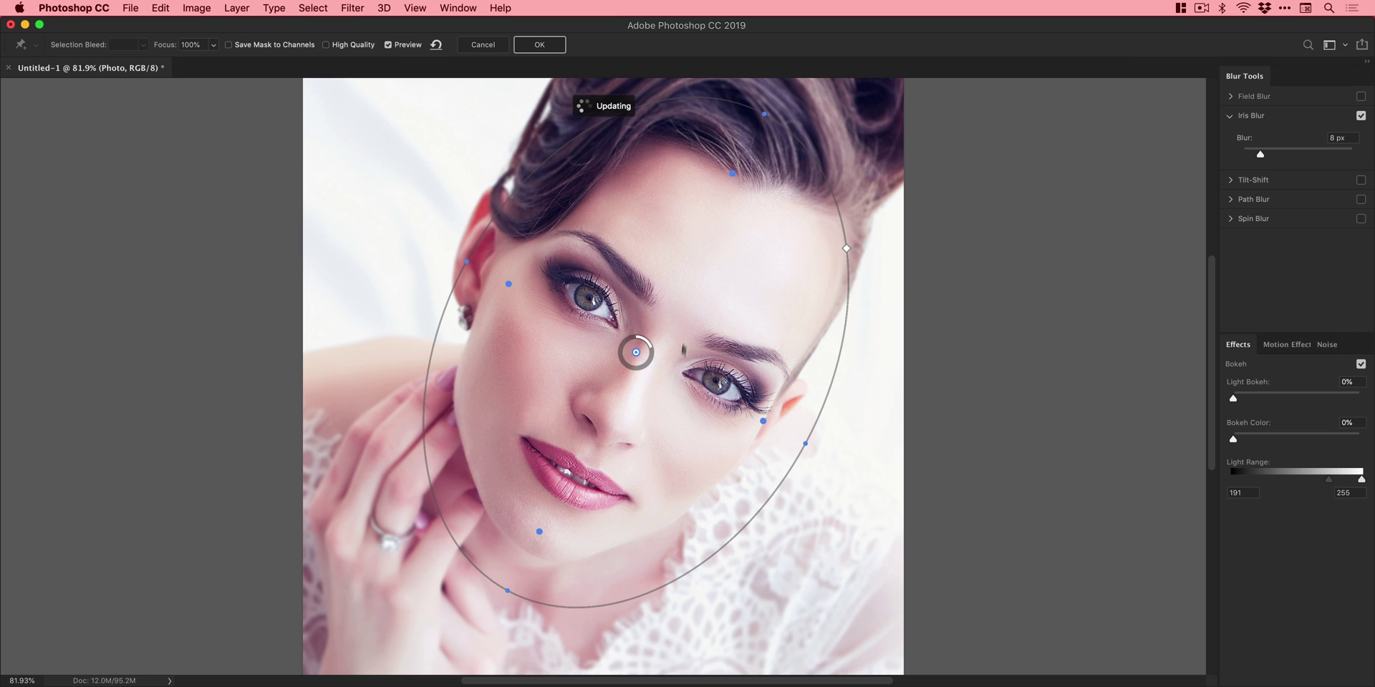
left_click(1268, 153)
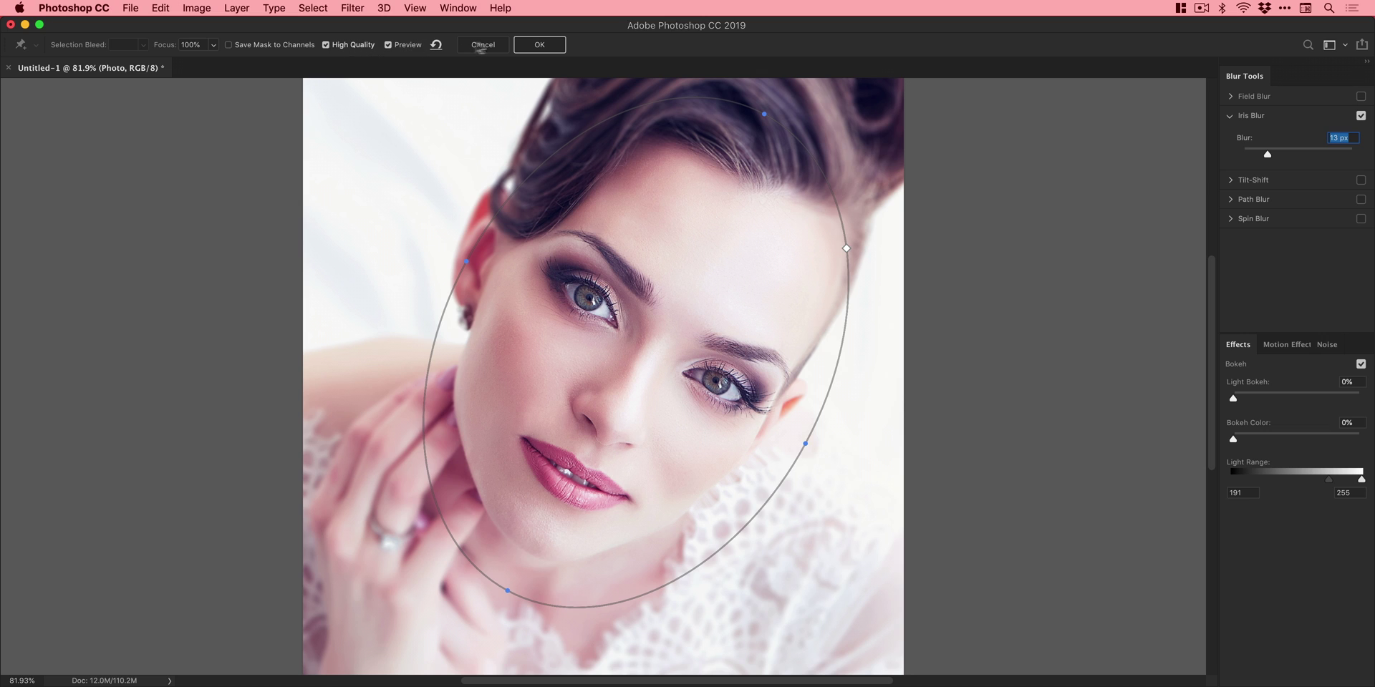
Commit the 10 px iris blur and toggle the Blur Gallery smart filter off and on to compare.
left_click(543, 45)
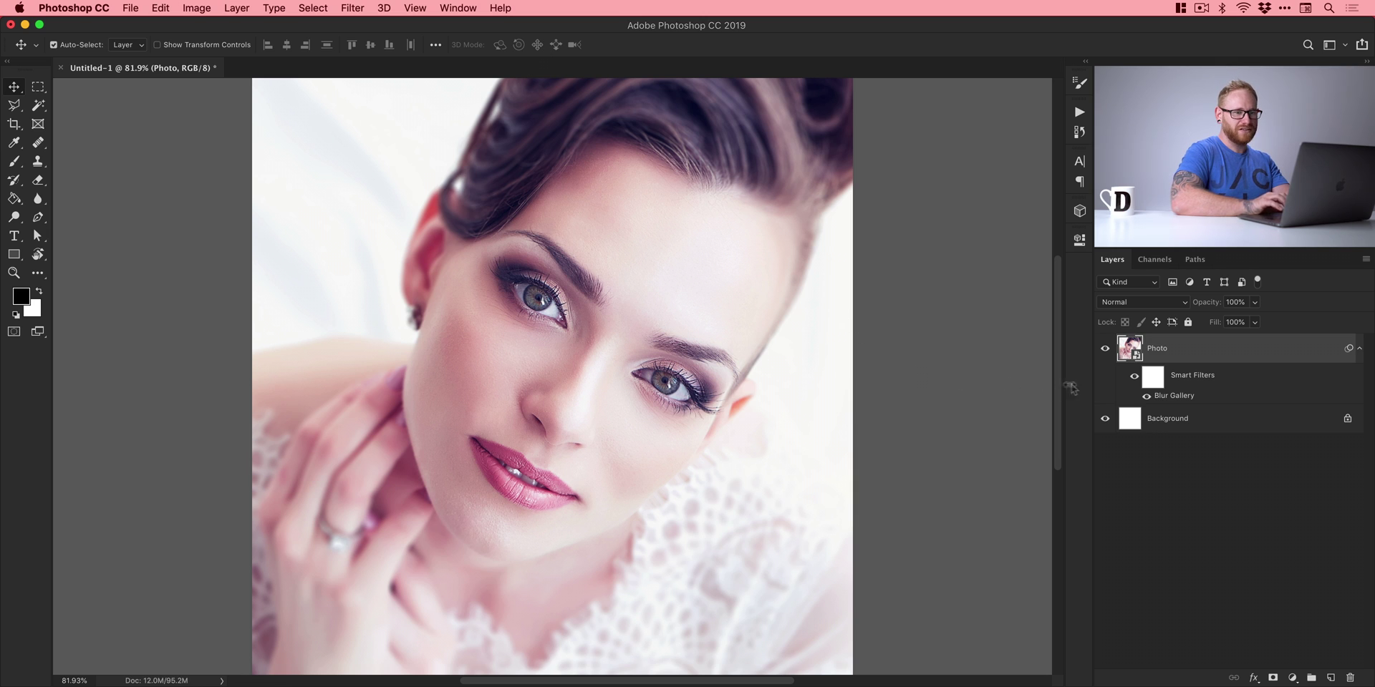
left_click(1145, 396)
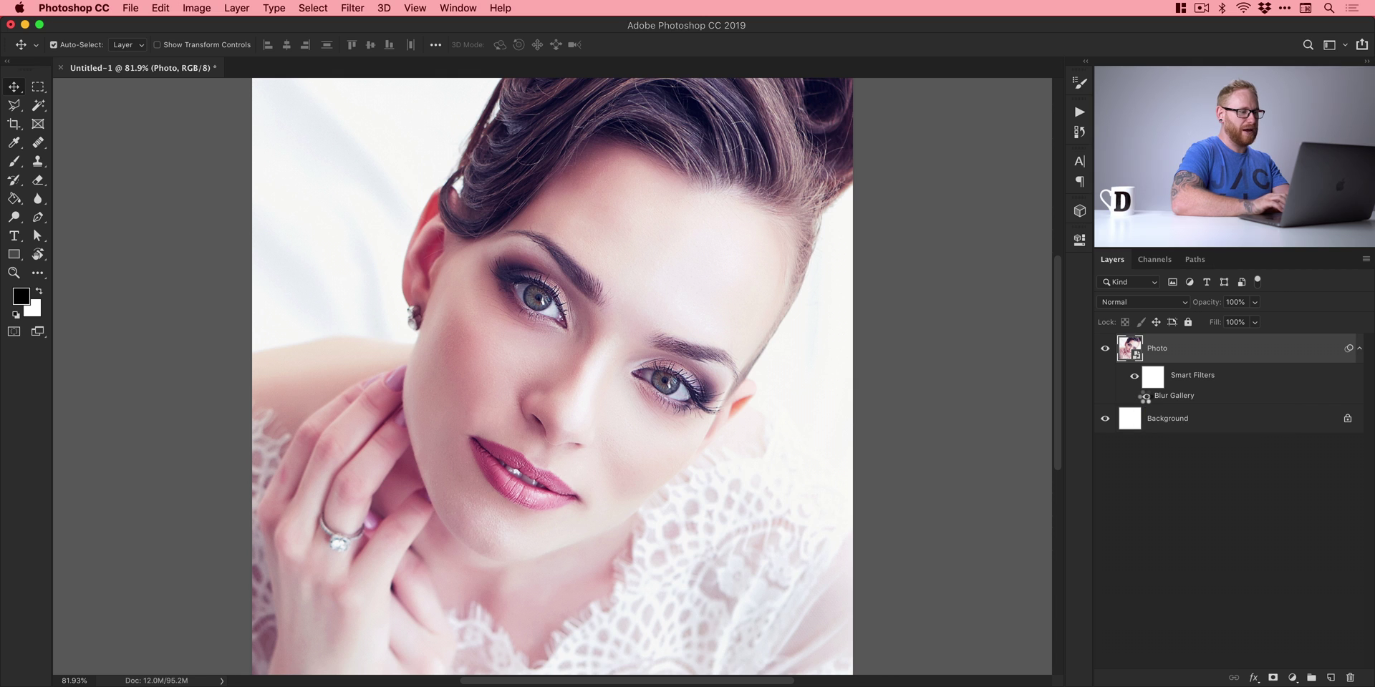
left_click(1146, 396)
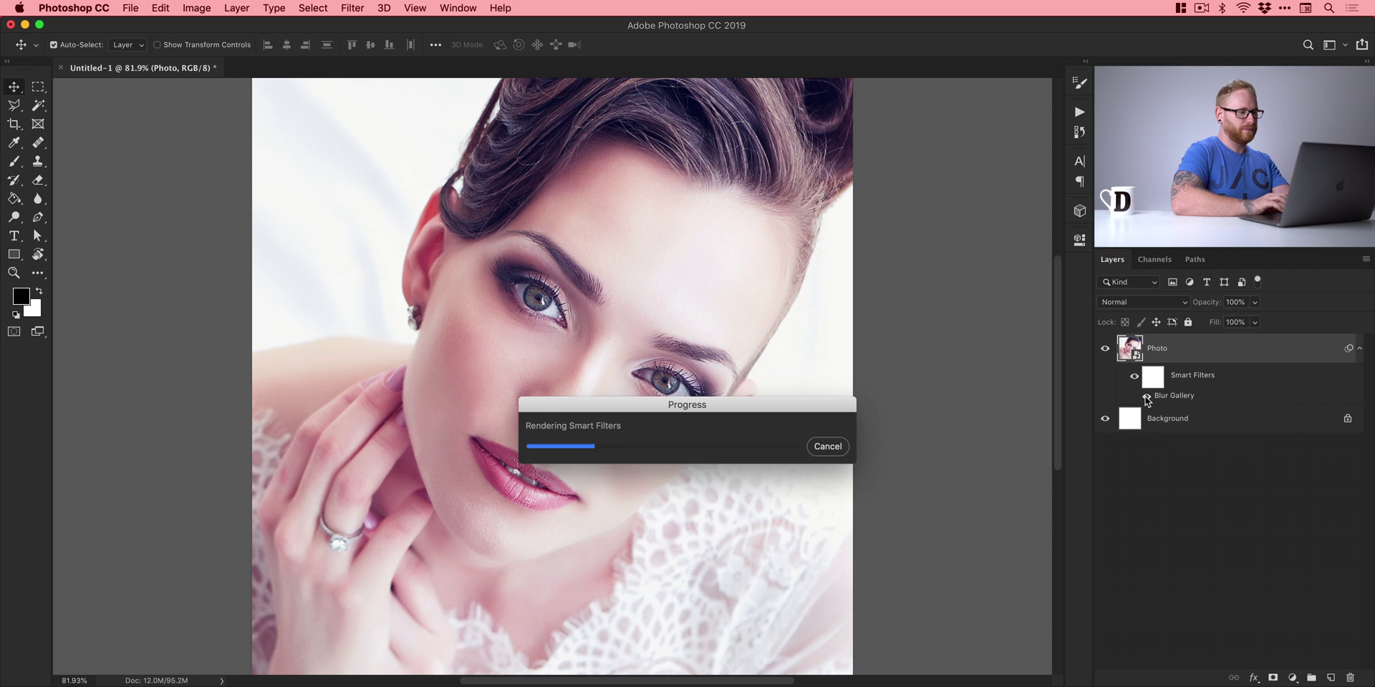